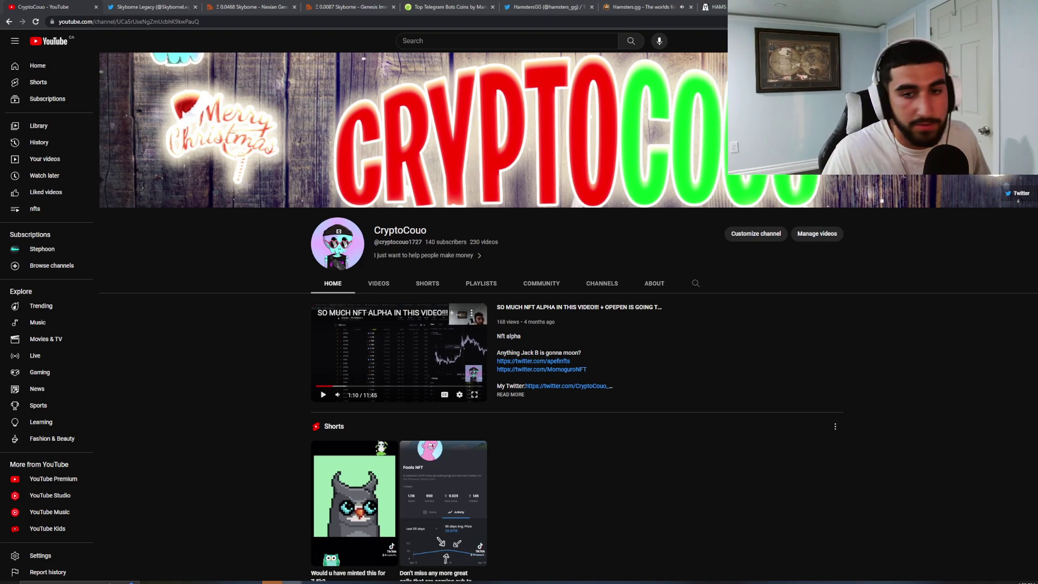
Step: Switch to the Skyborne Legacy Twitter profile with its pinned sold-out announcement
{"action": "left_click", "coordinate": [154, 6]}
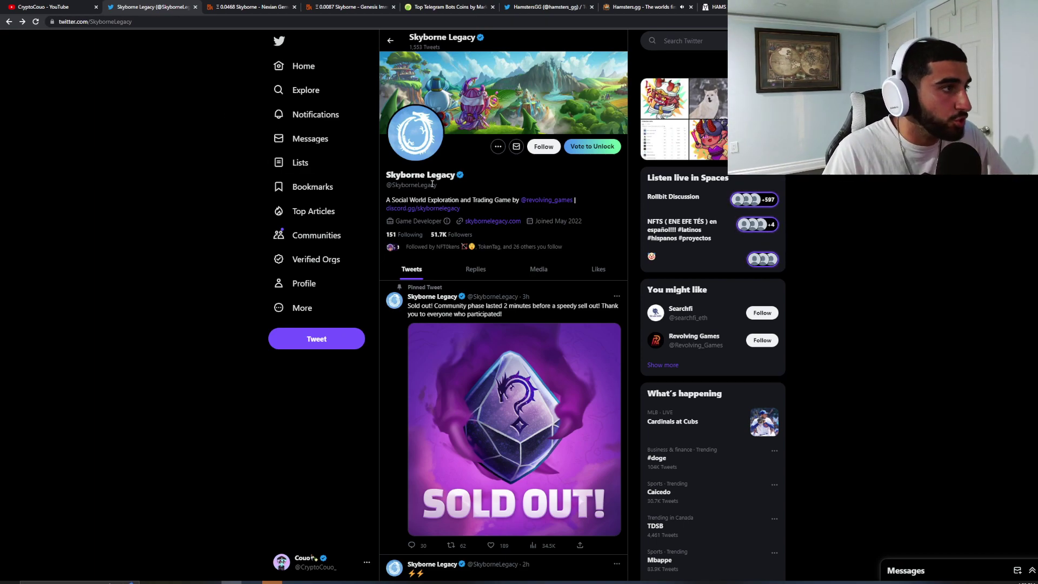
Step: Visit the Revolving Games and Battlestar Galactica Eternity profiles, highlighting their bios
{"action": "left_click_drag", "start_coordinate": [429, 201], "coordinate": [515, 202]}
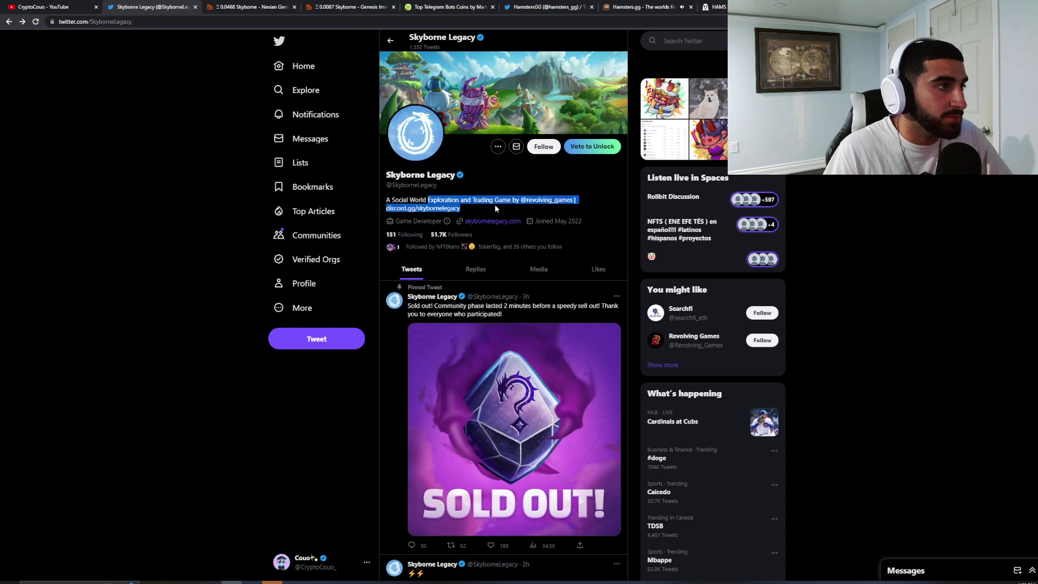
{"action": "left_click", "coordinate": [547, 200]}
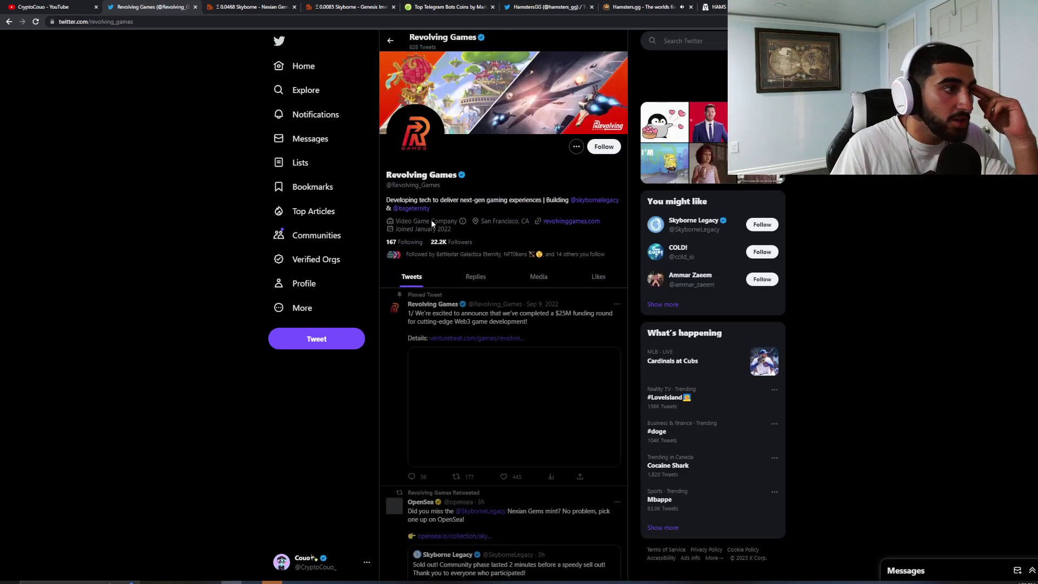
{"action": "left_click_drag", "start_coordinate": [388, 200], "coordinate": [538, 200]}
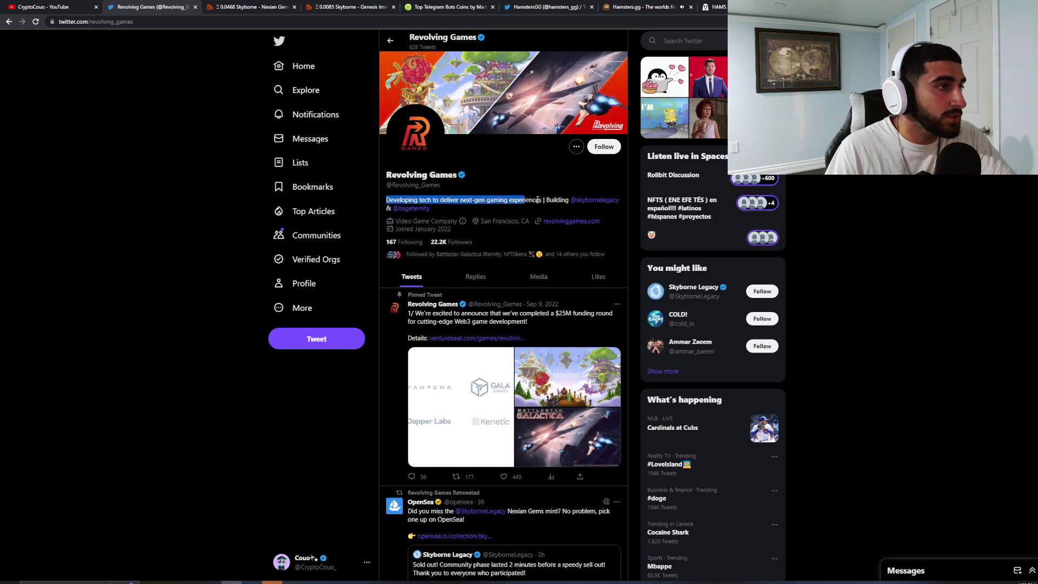
{"action": "mouse_move", "coordinate": [594, 199]}
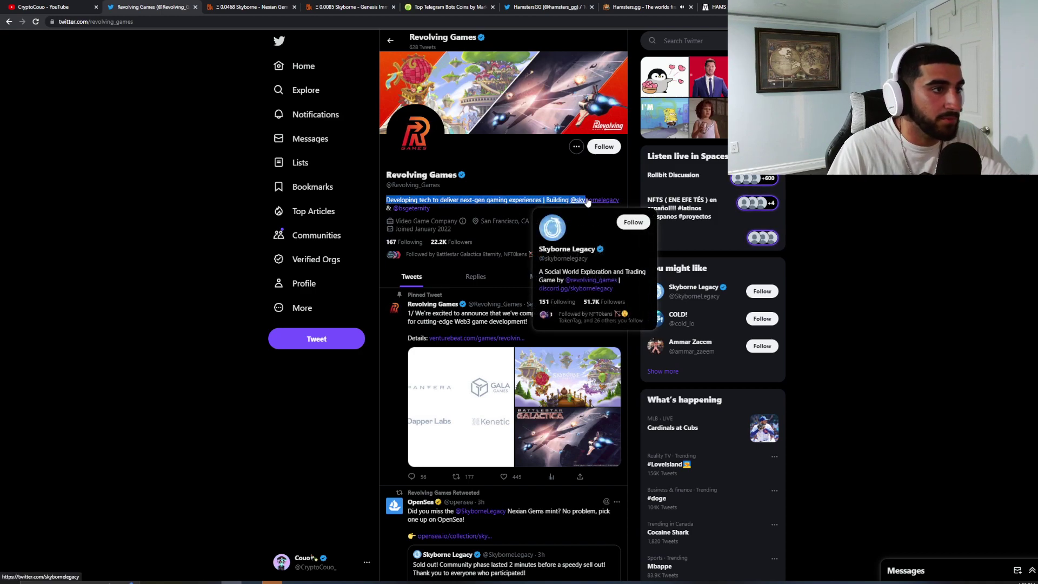
{"action": "left_click", "coordinate": [413, 208]}
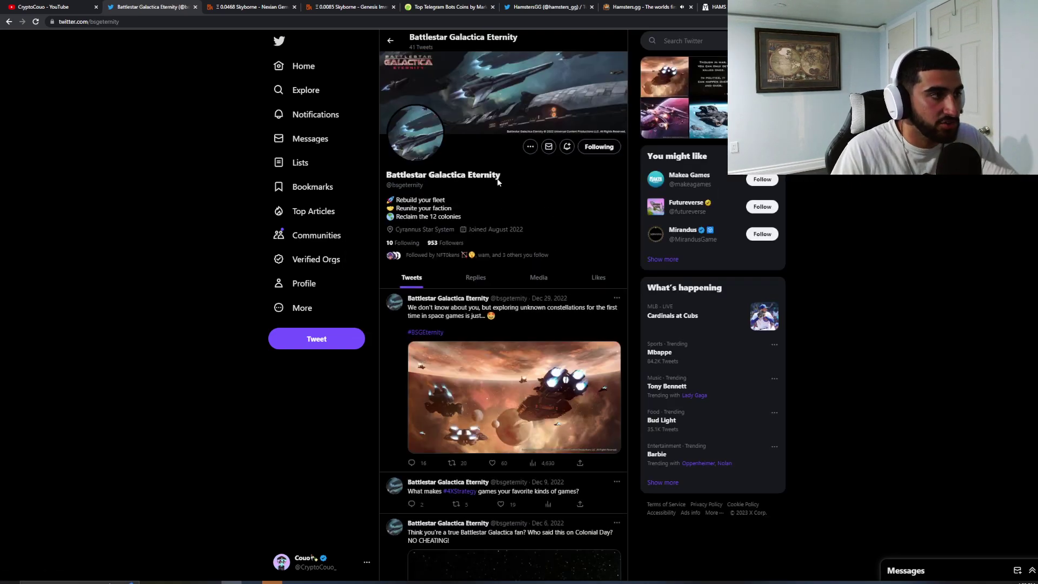
{"action": "scroll", "coordinate": [504, 324], "scroll_direction": "down", "scroll_amount": 5}
{"action": "scroll", "coordinate": [503, 325], "scroll_direction": "up", "scroll_amount": 5}
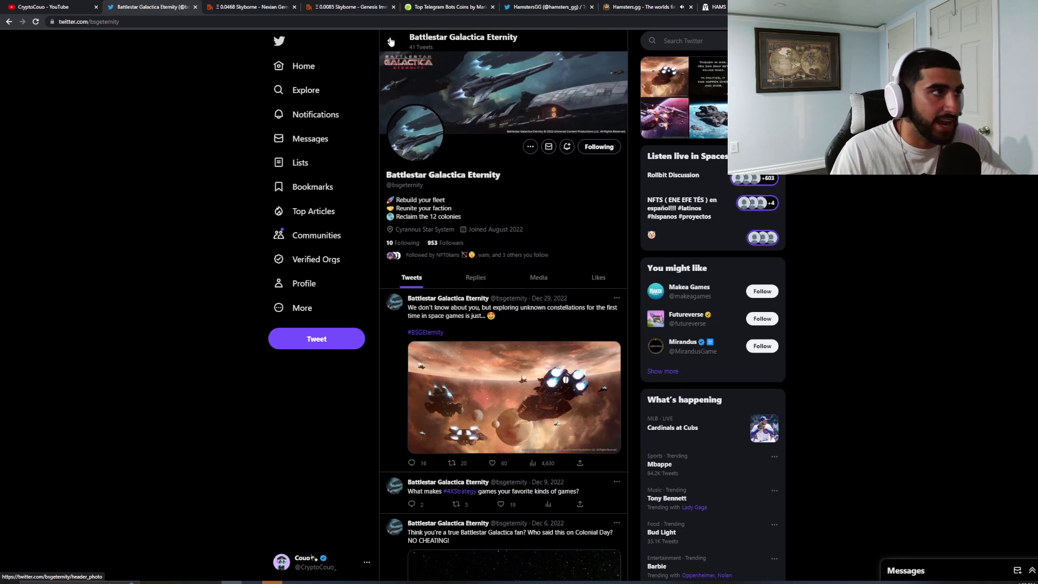
Step: Go back to the Skyborne Legacy profile, then view the Nexian Gems listings on Blur
{"action": "left_click", "coordinate": [390, 39]}
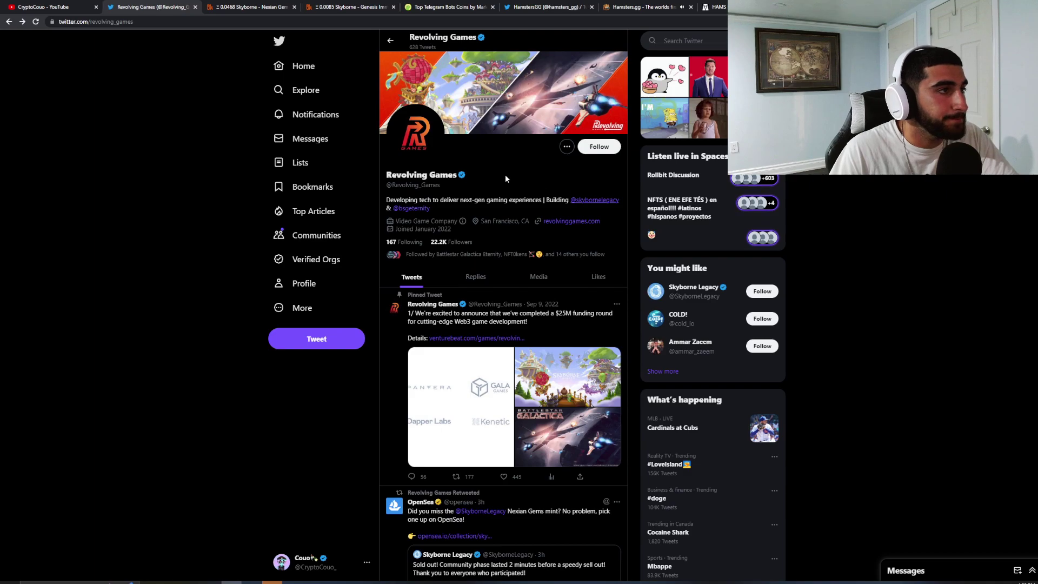
{"action": "left_click", "coordinate": [590, 202]}
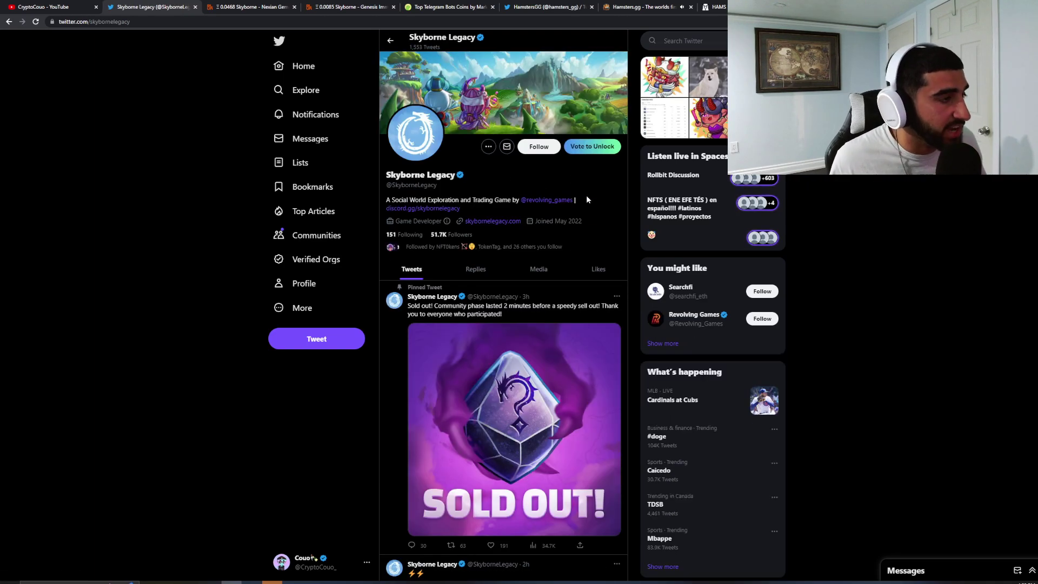
{"action": "scroll", "coordinate": [503, 243], "scroll_direction": "down", "scroll_amount": 5}
{"action": "scroll", "coordinate": [490, 167], "scroll_direction": "up", "scroll_amount": 4}
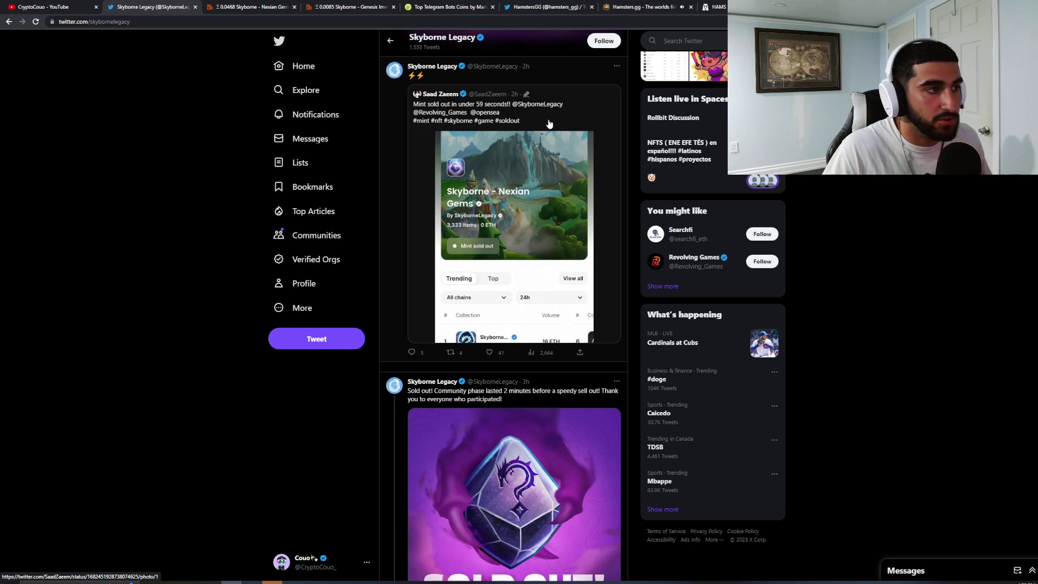
{"action": "scroll", "coordinate": [523, 231], "scroll_direction": "down", "scroll_amount": 4}
{"action": "scroll", "coordinate": [523, 231], "scroll_direction": "up", "scroll_amount": 6}
{"action": "scroll", "coordinate": [511, 227], "scroll_direction": "down", "scroll_amount": 3}
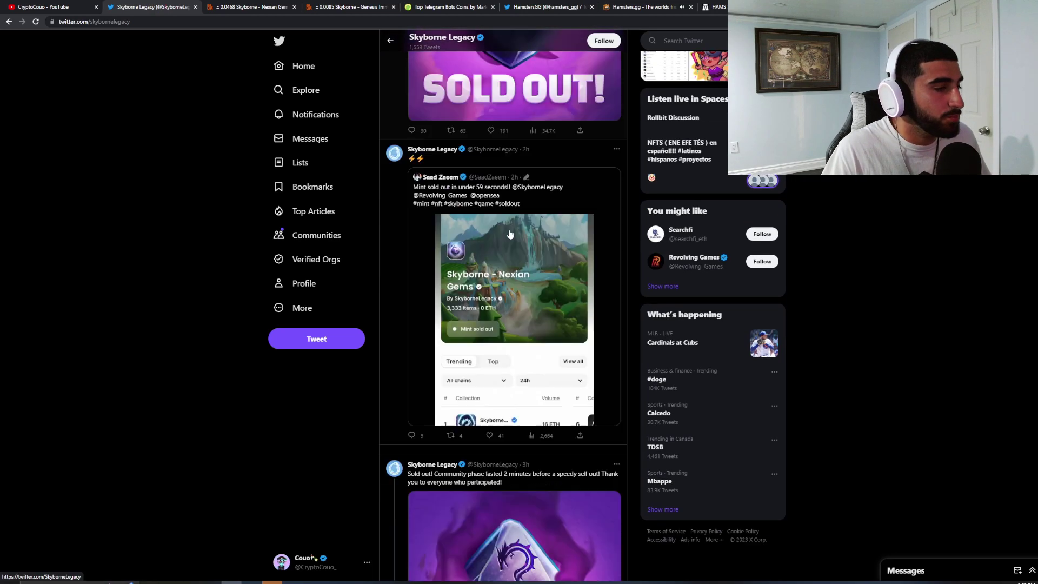
{"action": "scroll", "coordinate": [502, 225], "scroll_direction": "down", "scroll_amount": 3}
{"action": "left_click", "coordinate": [252, 7]}
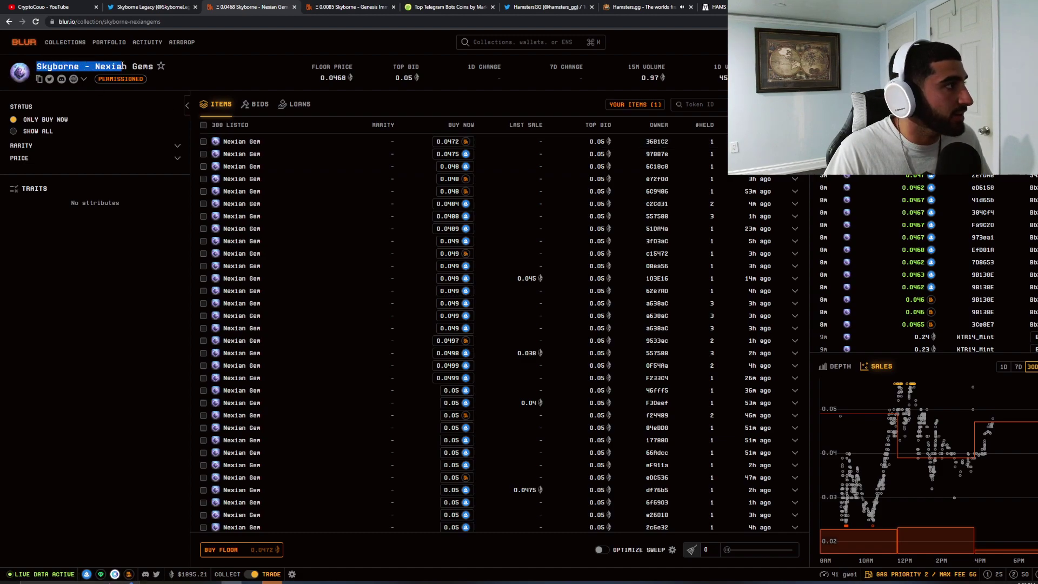
Step: Look over the Skyborne Genesis Immortals listings (floor 0.0085), then return to Nexian Gems
{"action": "left_click", "coordinate": [206, 78]}
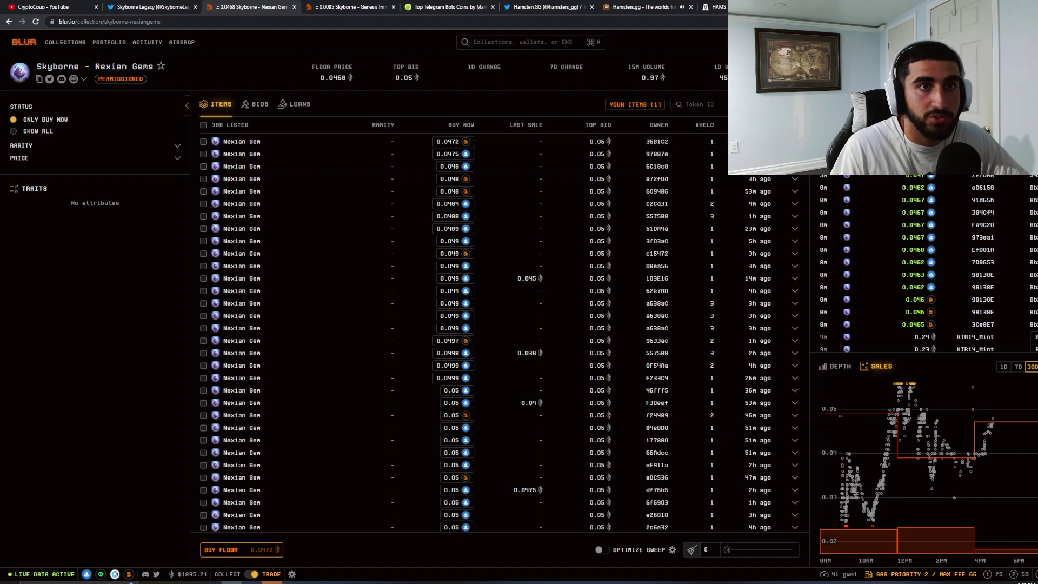
{"action": "left_click", "coordinate": [348, 7]}
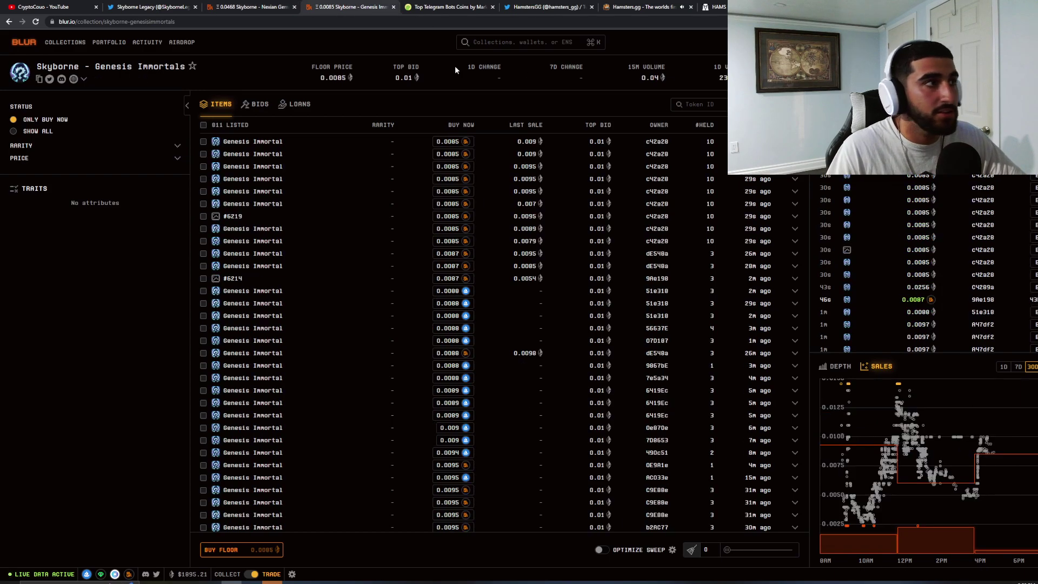
{"action": "left_click_drag", "start_coordinate": [82, 65], "coordinate": [130, 65]}
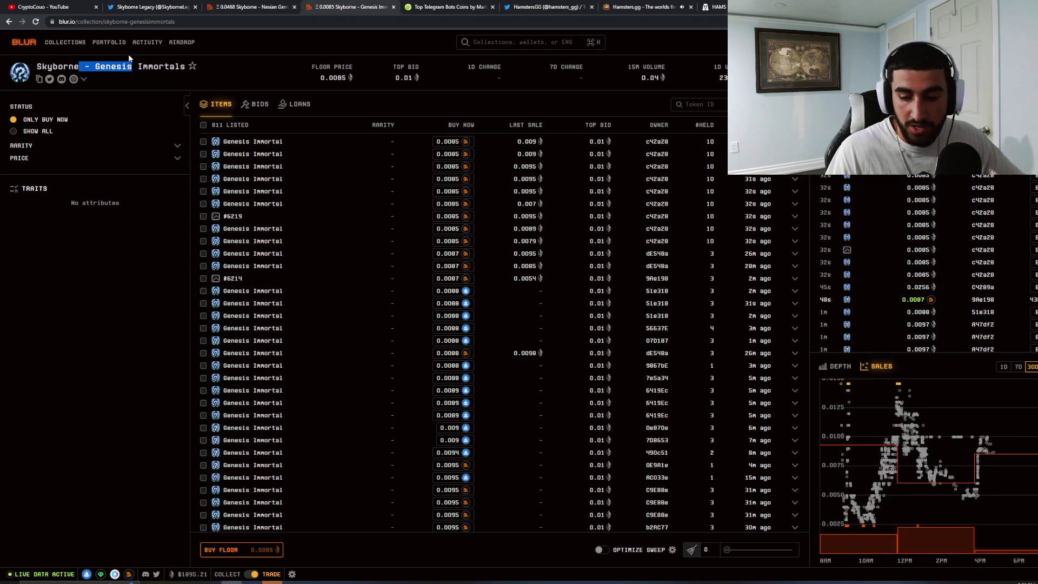
{"action": "key", "text": "ctrl+a"}
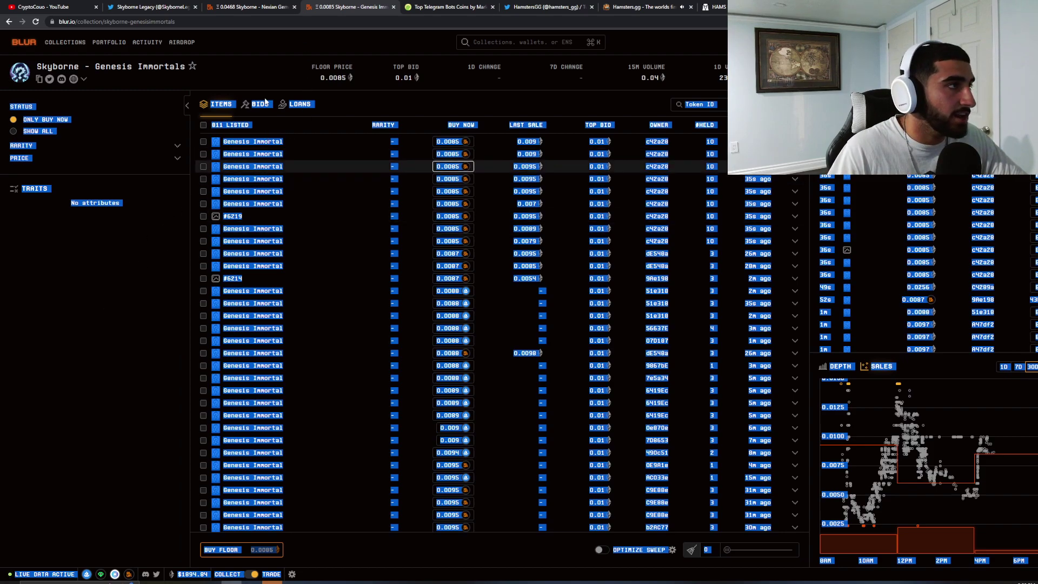
{"action": "left_click", "coordinate": [89, 18]}
{"action": "left_click", "coordinate": [244, 7]}
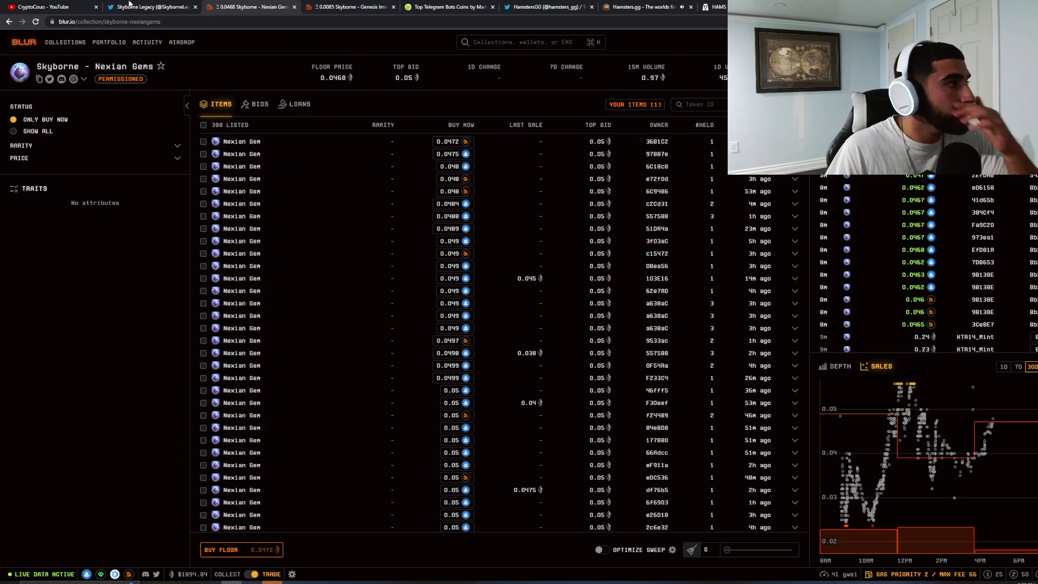
Step: Check Skyborne Legacy's 51.7K followers and its character image, then return to Nexian Gems
{"action": "left_click", "coordinate": [150, 8]}
{"action": "scroll", "coordinate": [544, 259], "scroll_direction": "up", "scroll_amount": 8}
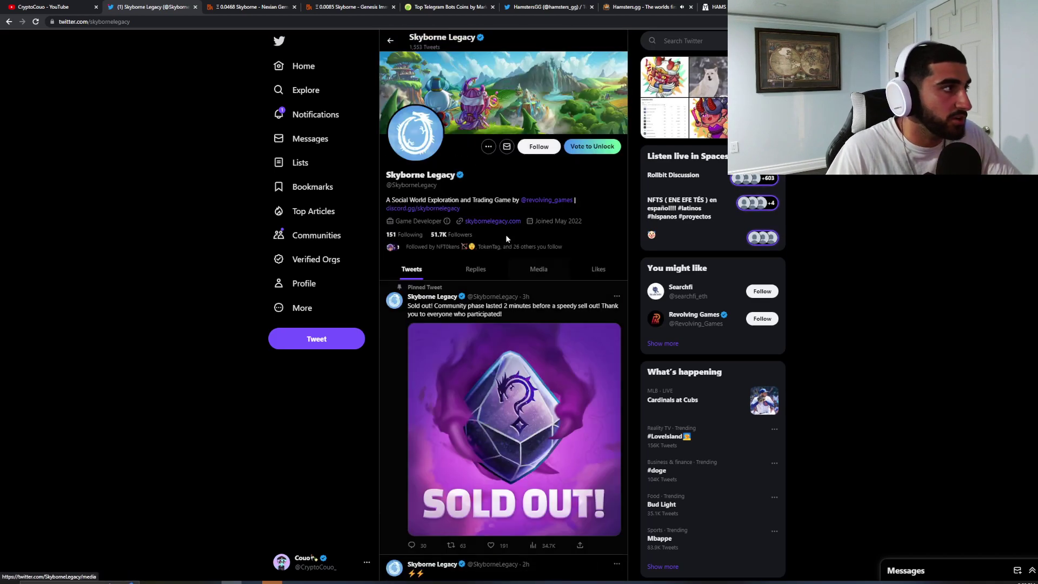
{"action": "left_click_drag", "start_coordinate": [476, 234], "coordinate": [483, 234]}
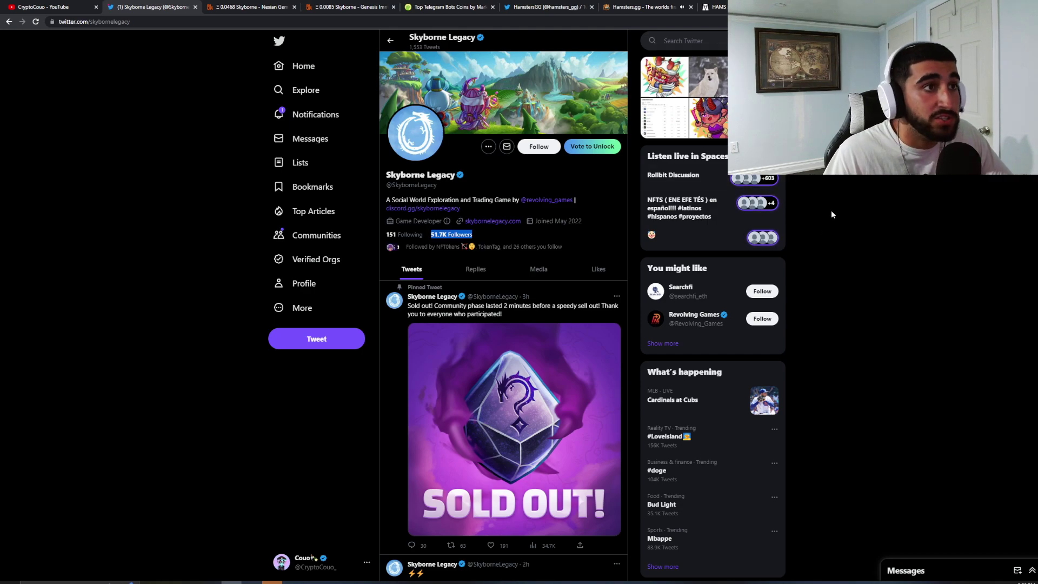
{"action": "left_click", "coordinate": [708, 117]}
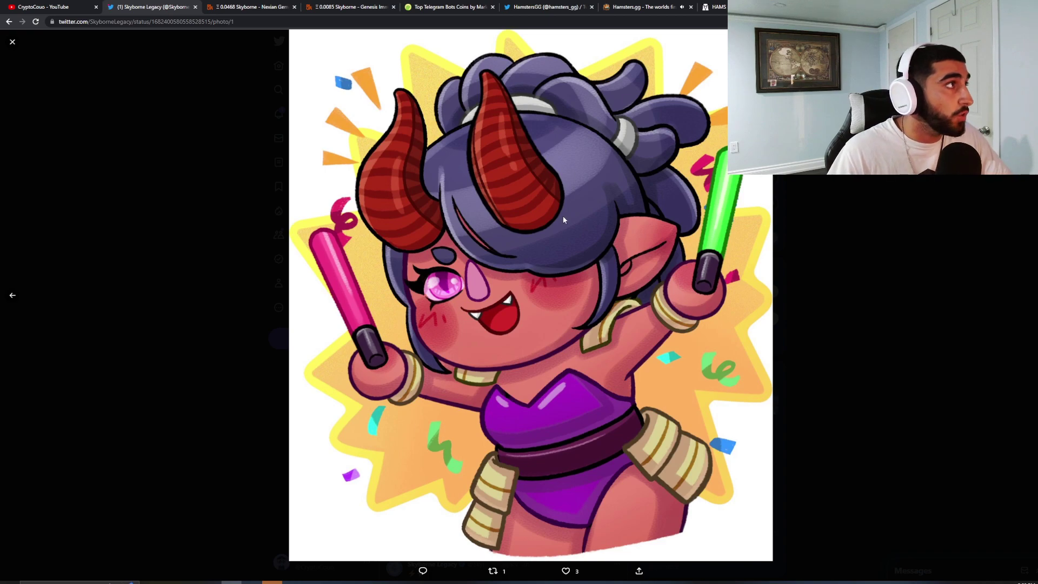
{"action": "left_click", "coordinate": [197, 80]}
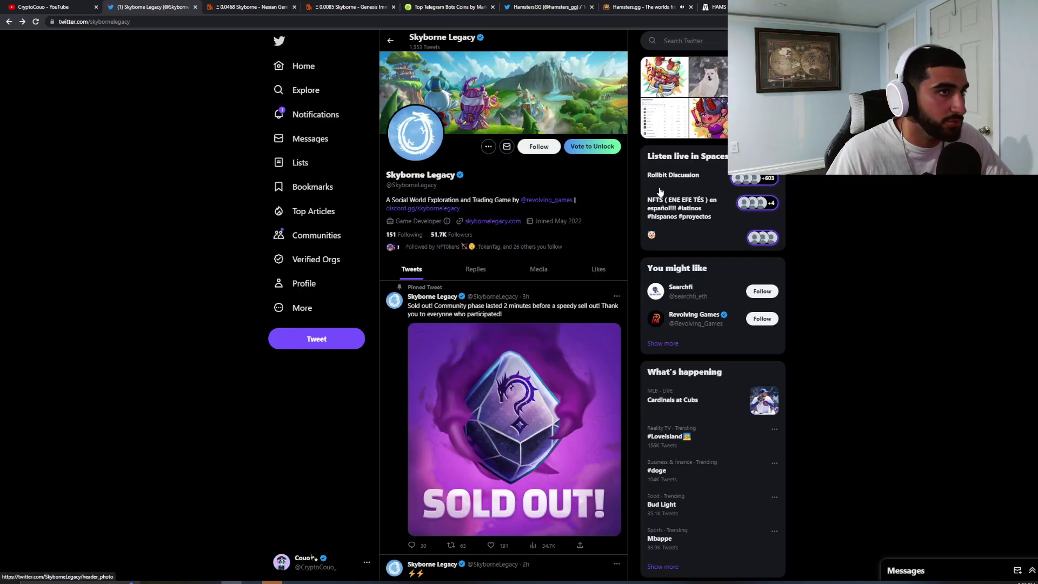
{"action": "left_click", "coordinate": [708, 118]}
{"action": "left_click", "coordinate": [282, 201]}
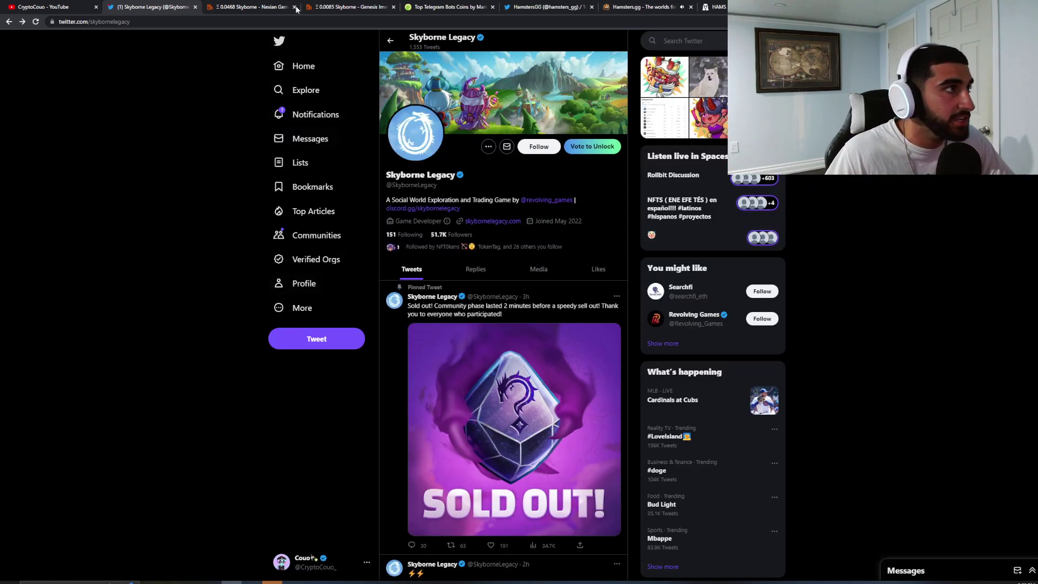
{"action": "left_click", "coordinate": [252, 7]}
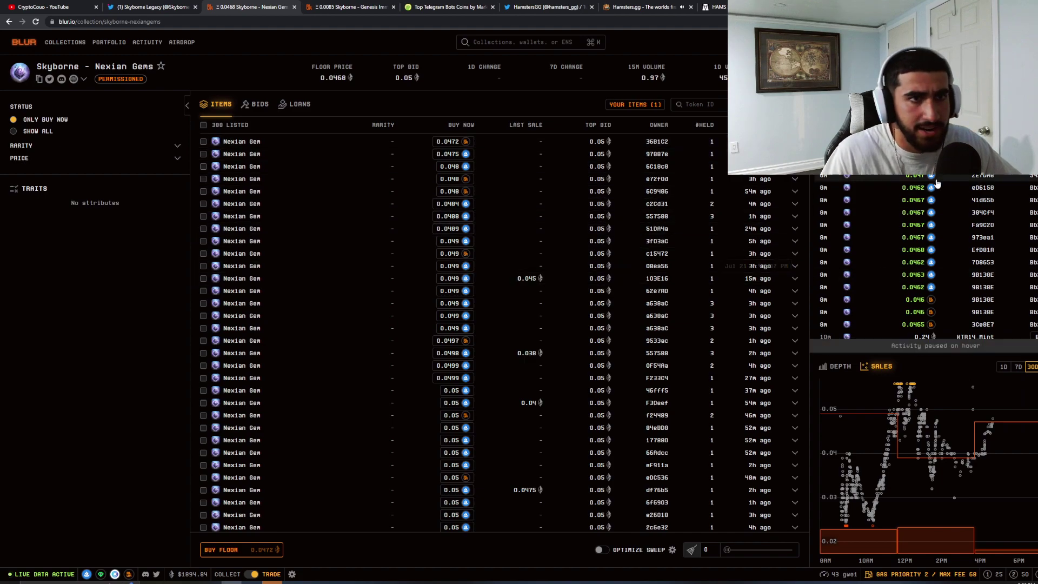
{"action": "scroll", "coordinate": [753, 311], "scroll_direction": "down", "scroll_amount": 5}
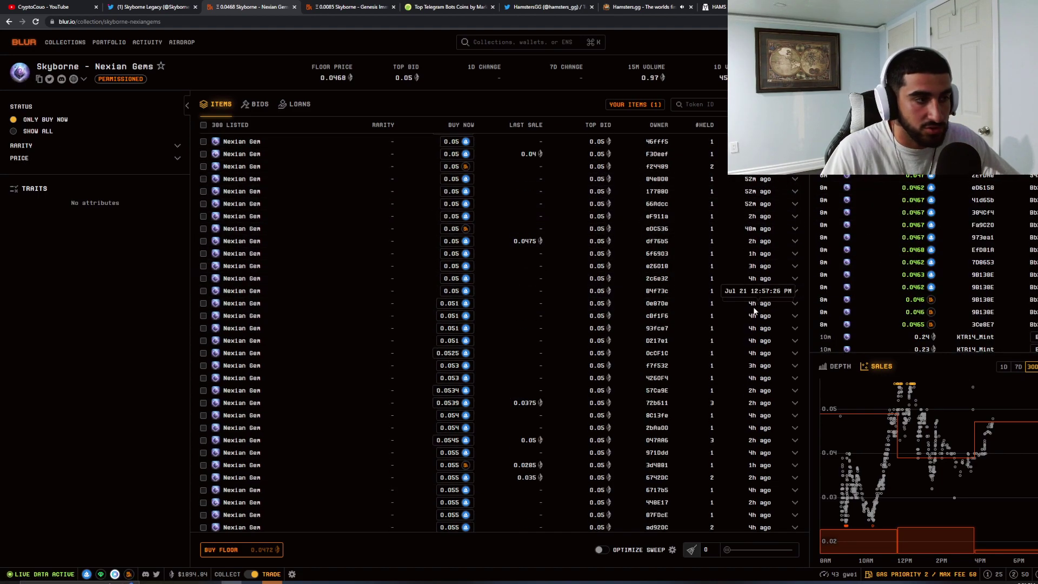
{"action": "scroll", "coordinate": [753, 310], "scroll_direction": "up", "scroll_amount": 5}
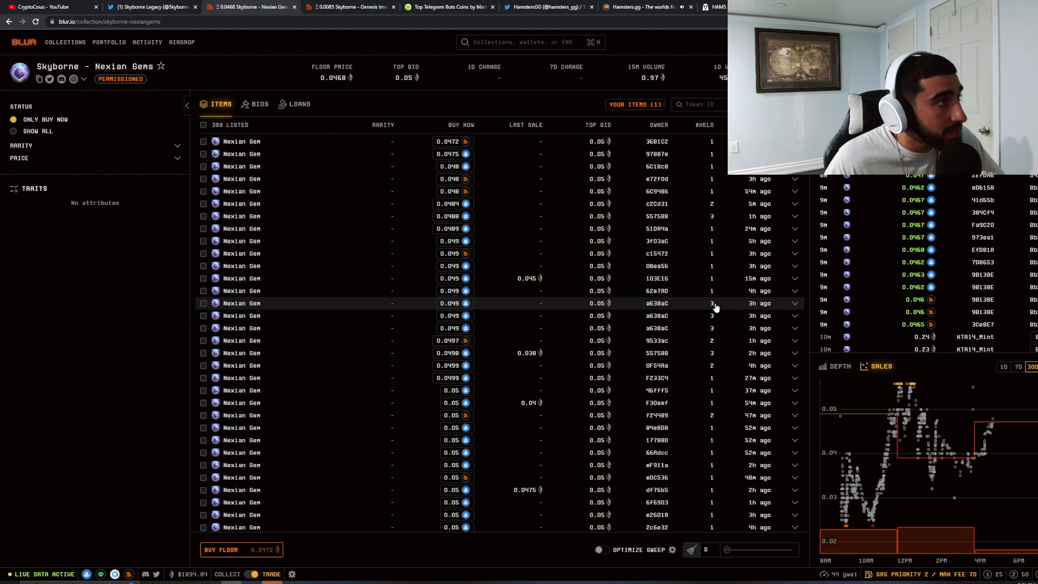
Step: Inspect the first Genesis Immortals listing's details on Blur
{"action": "left_click", "coordinate": [345, 7]}
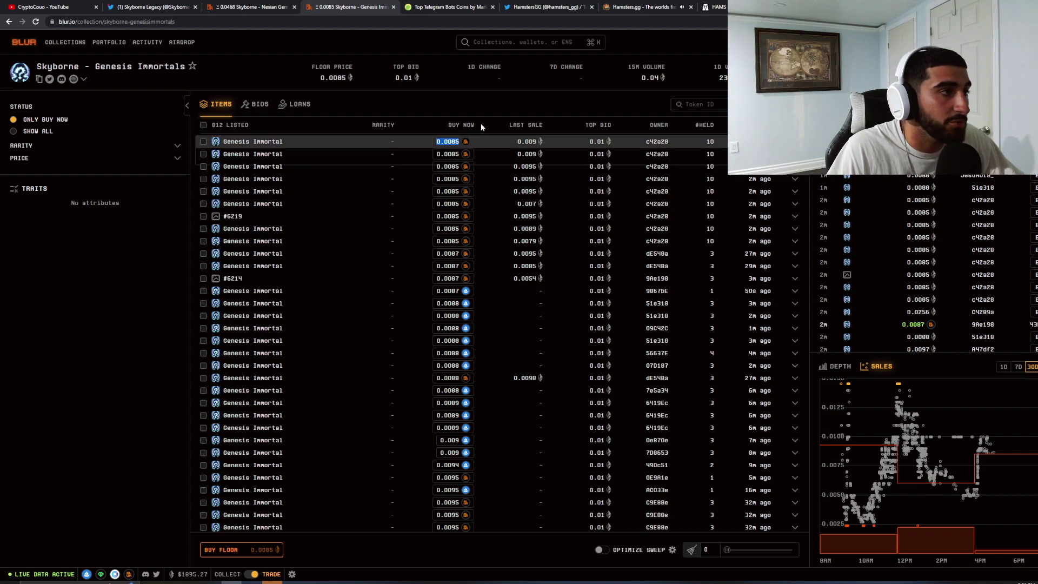
{"action": "left_click", "coordinate": [476, 144]}
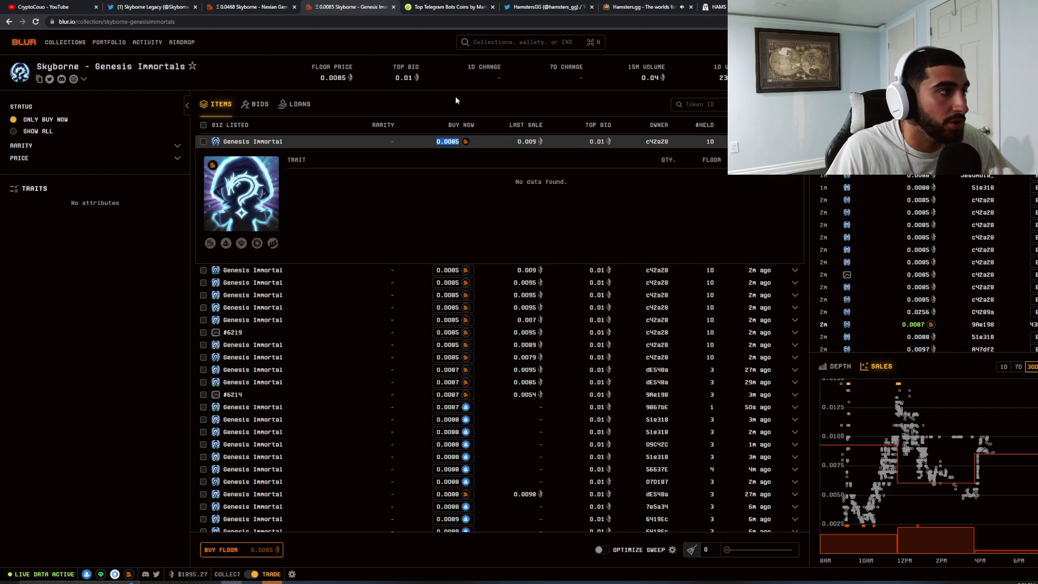
{"action": "left_click", "coordinate": [334, 140]}
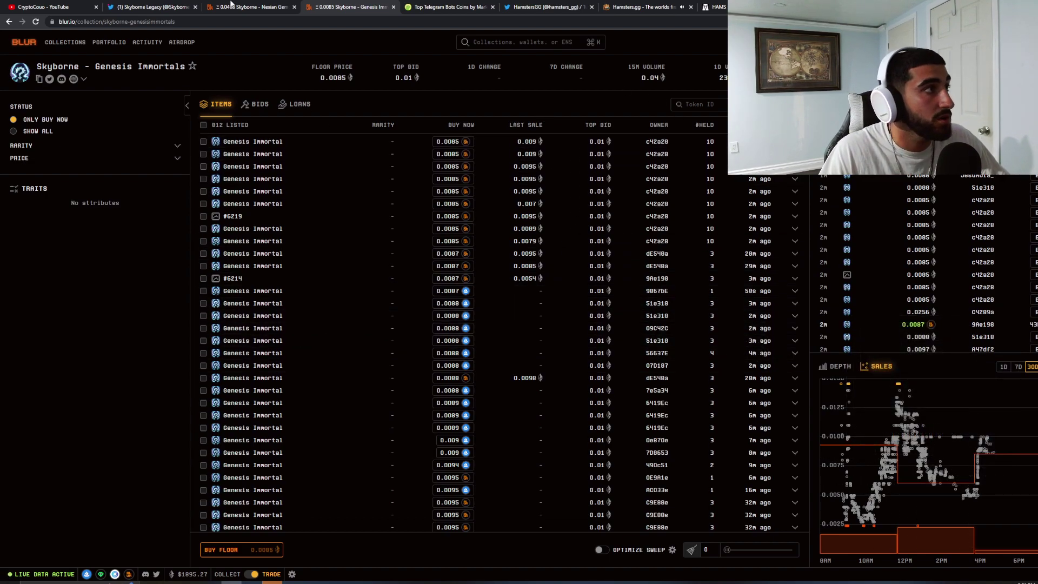
Step: Cycle through the Nexian Gems, Twitter and Genesis Immortals tabs, ending on Nexian Gems
{"action": "key", "text": "ctrl+shift+Tab"}
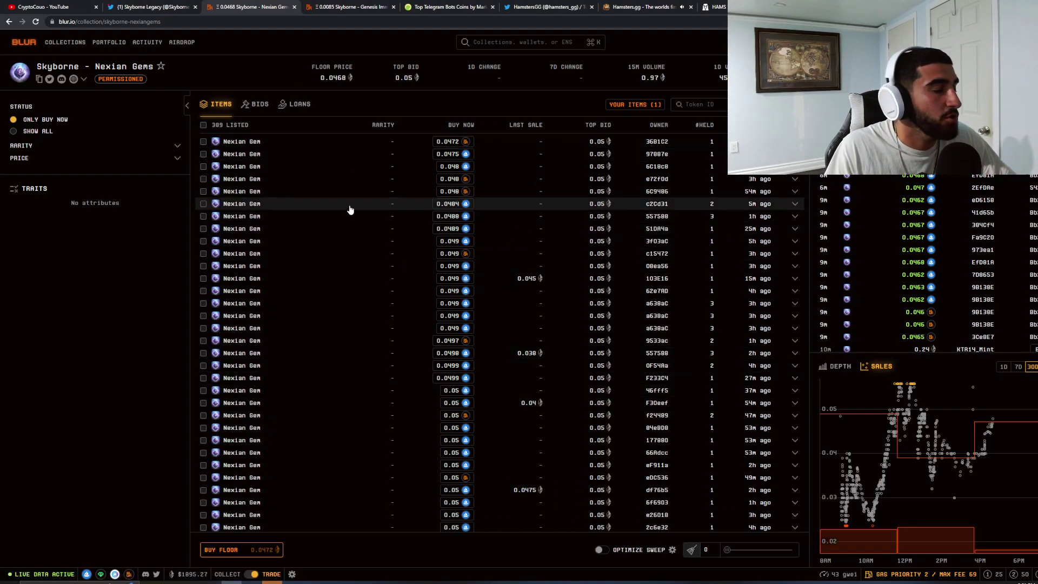
{"action": "key", "text": "ctrl+shift+Tab"}
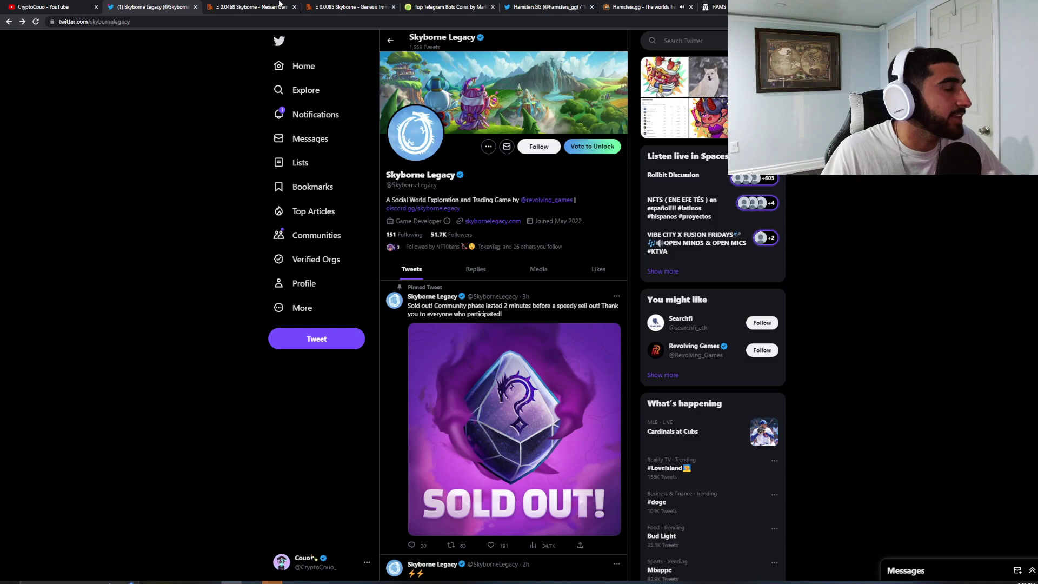
{"action": "left_click", "coordinate": [282, 5]}
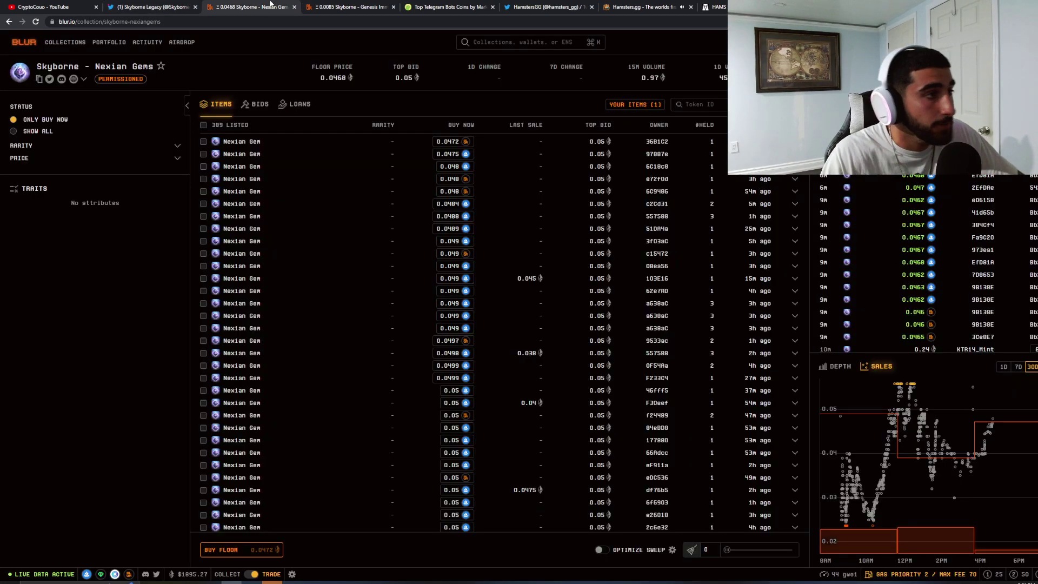
{"action": "scroll", "coordinate": [545, 162], "scroll_direction": "down", "scroll_amount": 3}
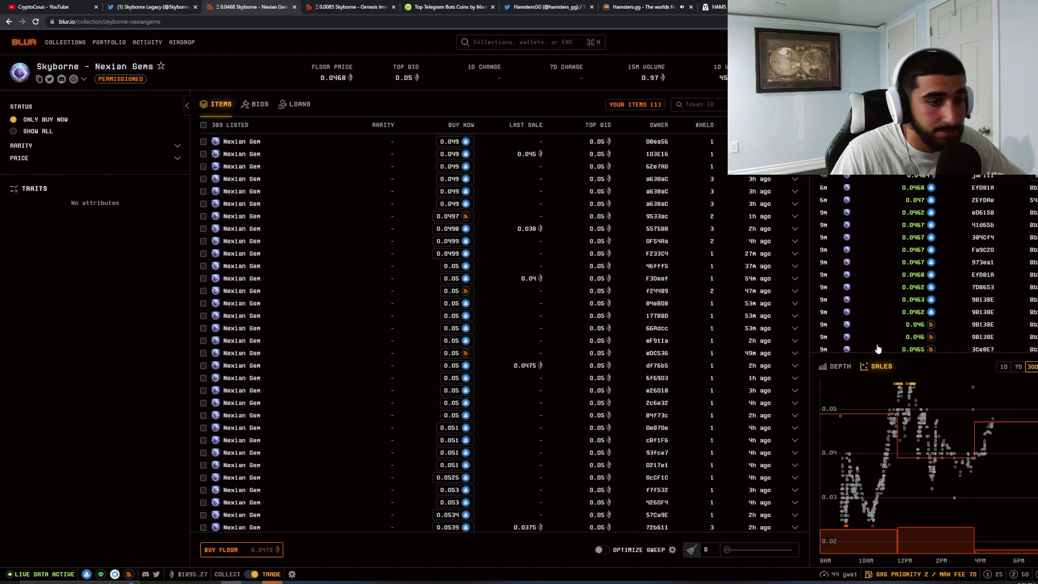
{"action": "mouse_move", "coordinate": [937, 424]}
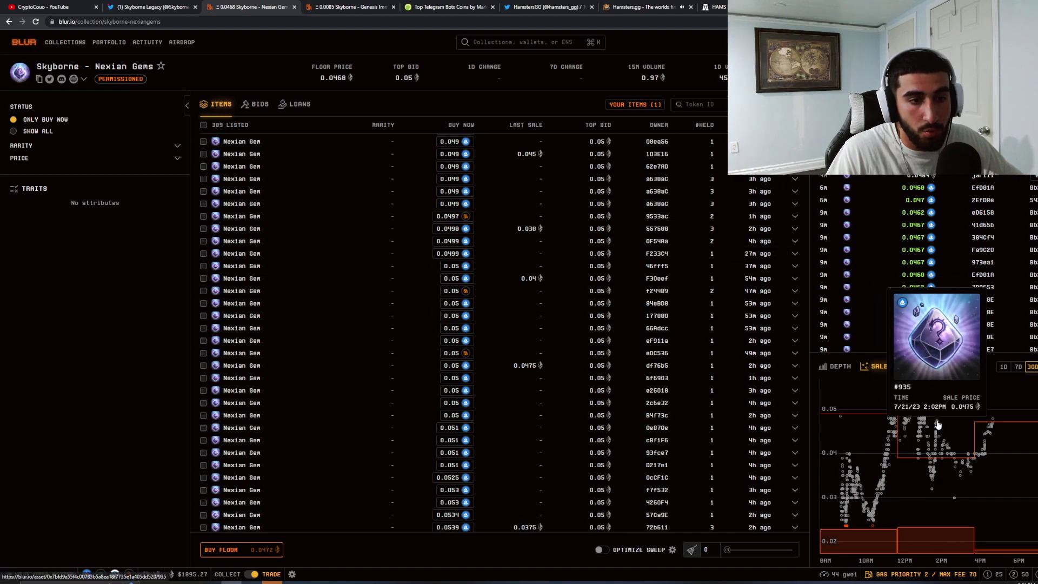
{"action": "scroll", "coordinate": [487, 324], "scroll_direction": "up", "scroll_amount": 3}
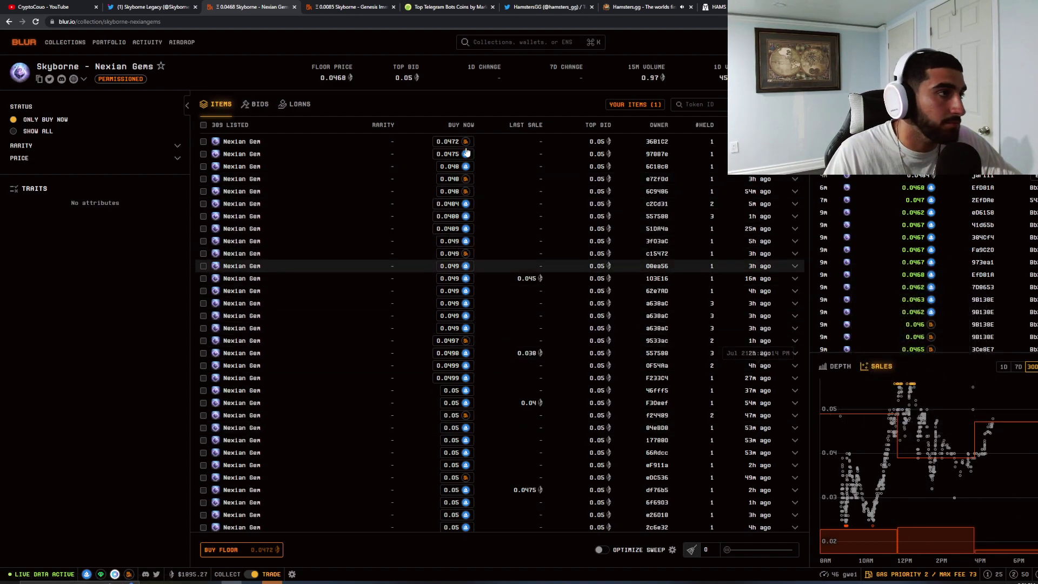
{"action": "left_click", "coordinate": [349, 7]}
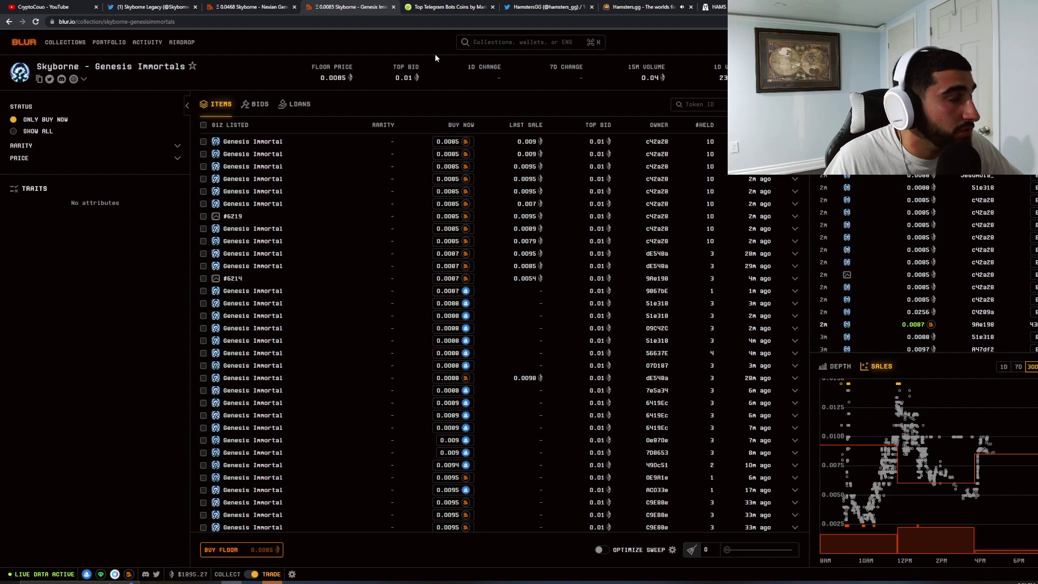
{"action": "left_click", "coordinate": [243, 7]}
{"action": "left_click", "coordinate": [154, 7]}
{"action": "left_click", "coordinate": [252, 6]}
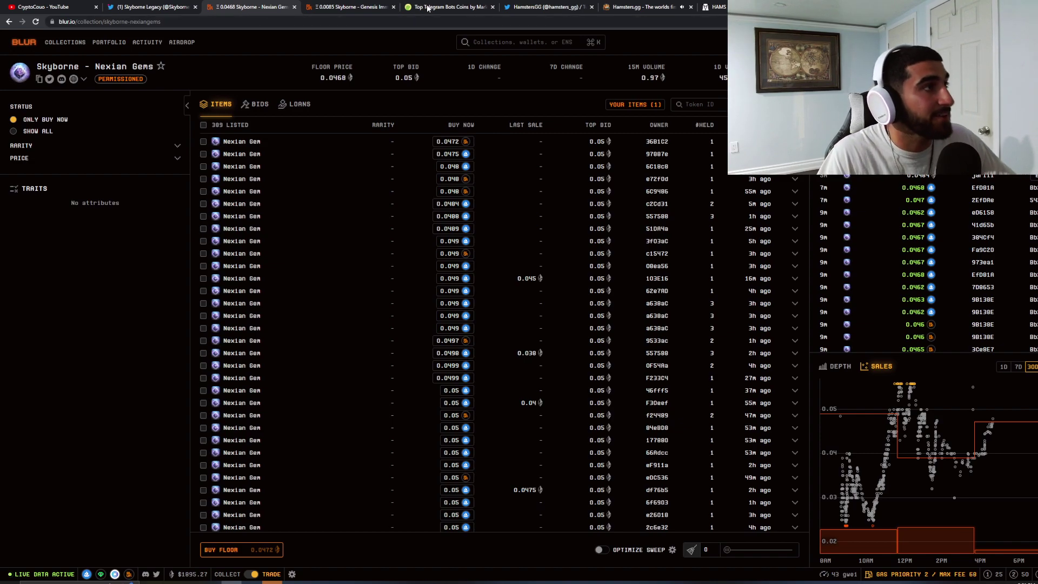
Step: Open CoinGecko's Gambling coins category after dismissing the cookie notice
{"action": "left_click", "coordinate": [446, 7]}
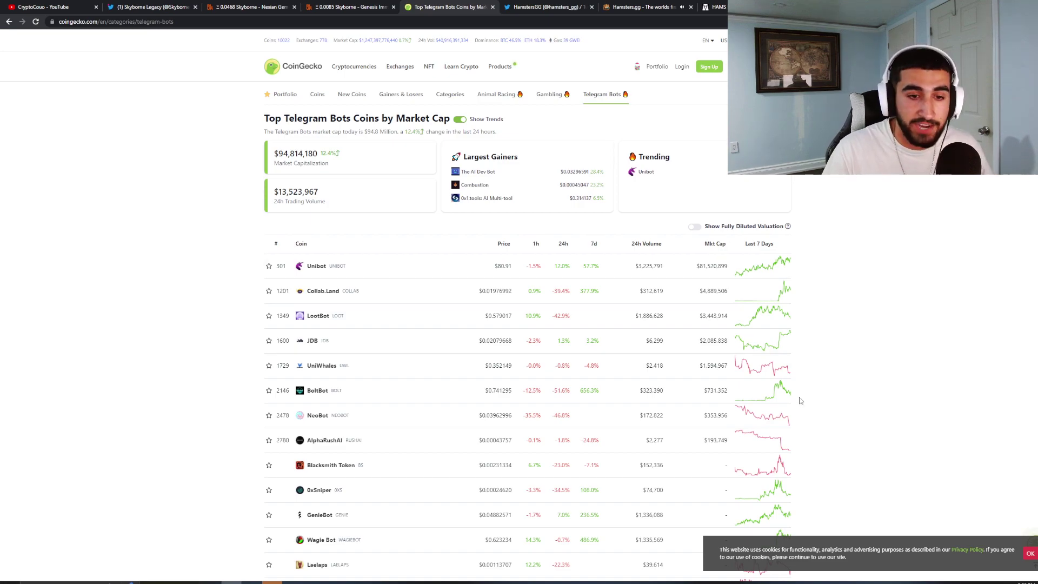
{"action": "left_click", "coordinate": [1031, 553]}
{"action": "left_click", "coordinate": [551, 94]}
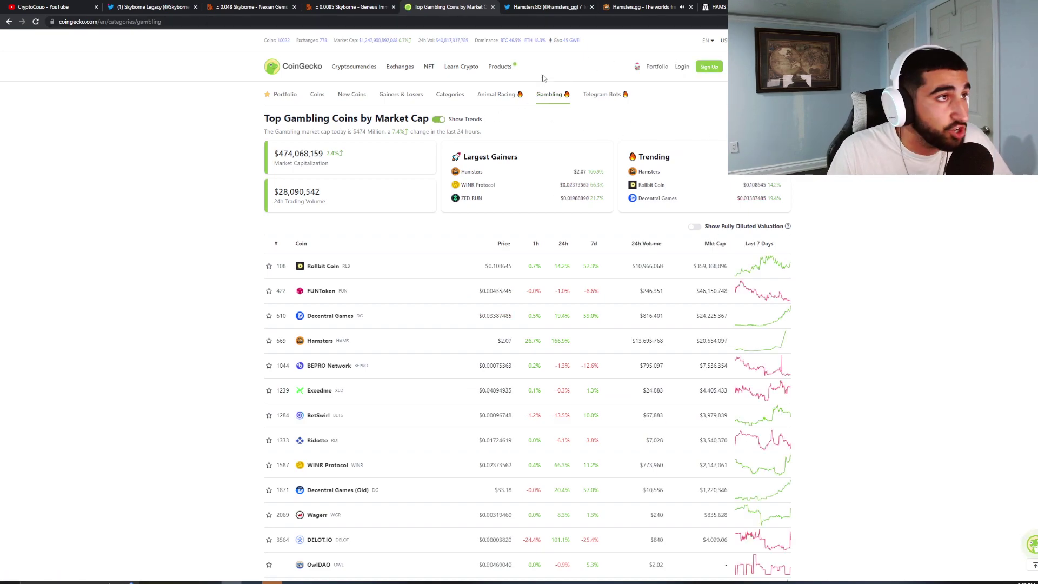
Step: Browse the Animal Racing and Telegram Bots categories, then return to Gambling
{"action": "left_click", "coordinate": [496, 94]}
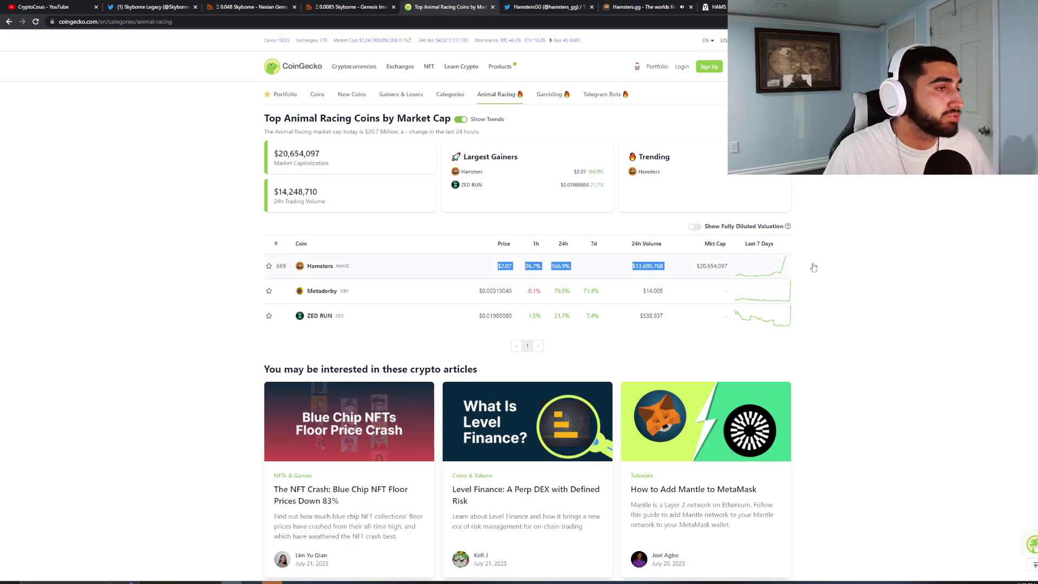
{"action": "left_click", "coordinate": [871, 260]}
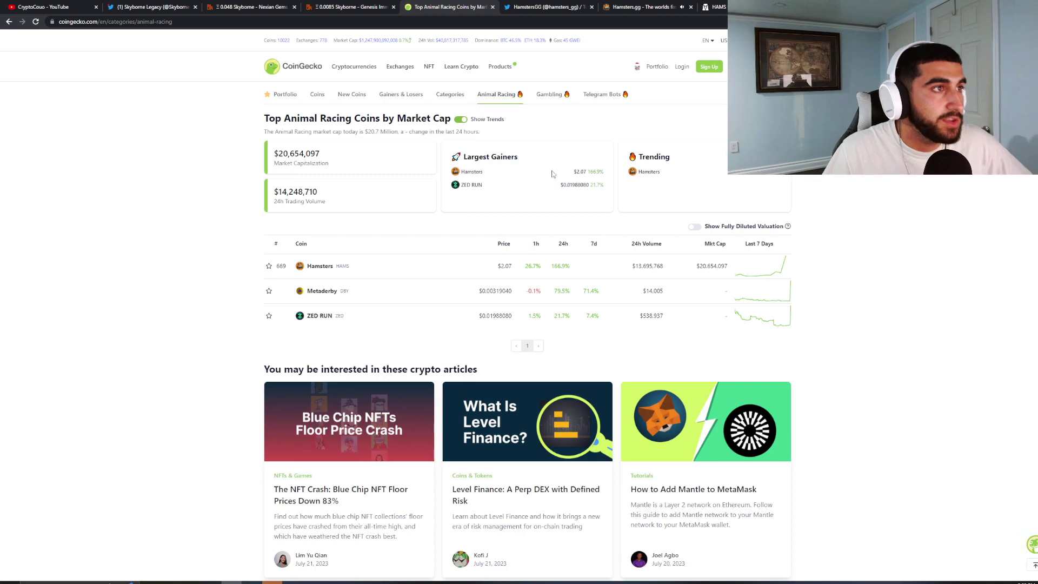
{"action": "left_click", "coordinate": [602, 94]}
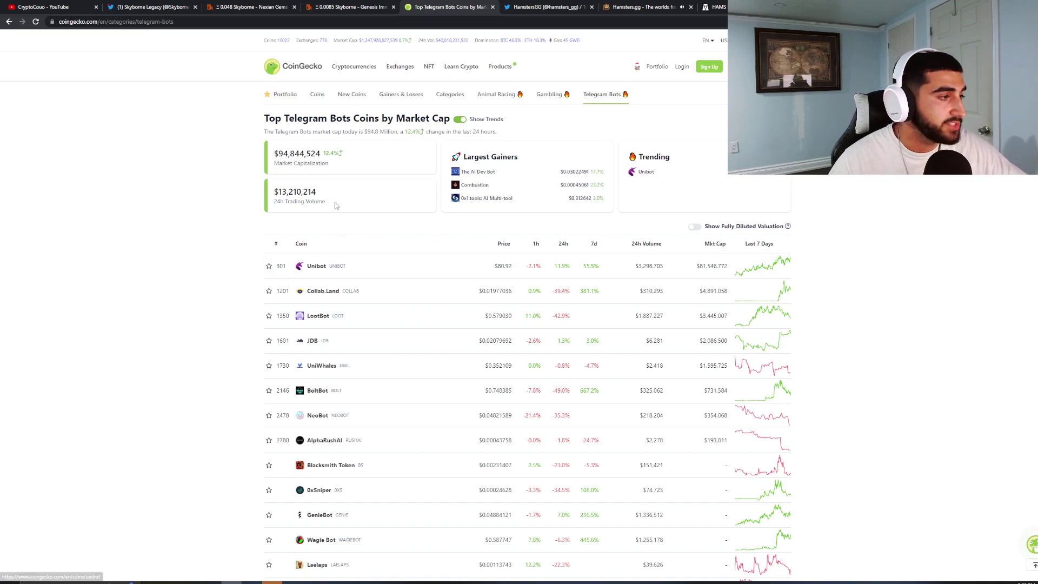
{"action": "left_click", "coordinate": [550, 94]}
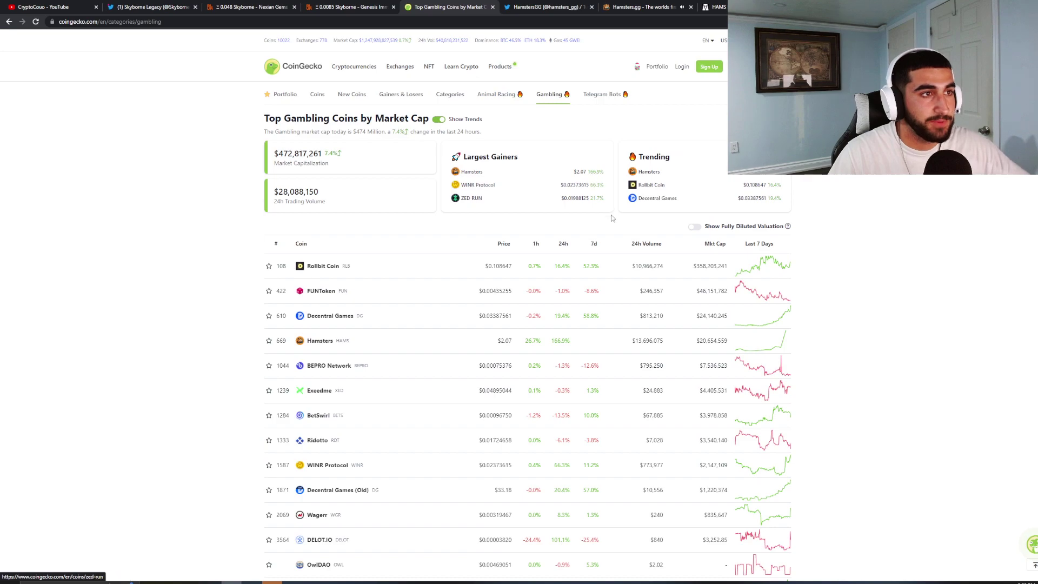
Step: Review the HamstersGG profile and its Rollbit race screenshot, then open the Hamsters.gg race page
{"action": "left_click", "coordinate": [549, 7]}
{"action": "scroll", "coordinate": [502, 244], "scroll_direction": "up", "scroll_amount": 5}
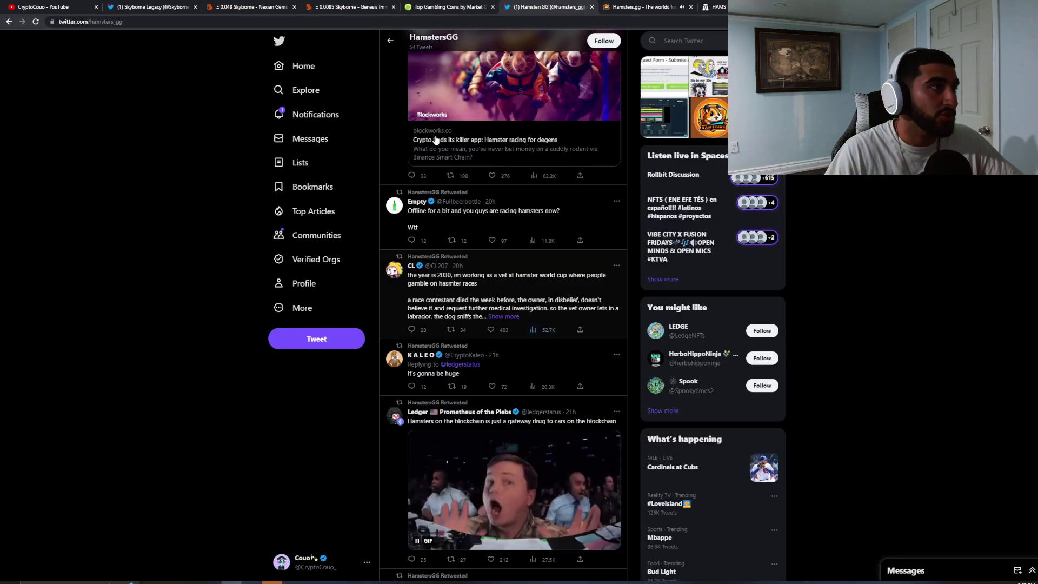
{"action": "scroll", "coordinate": [504, 243], "scroll_direction": "down", "scroll_amount": 5}
{"action": "scroll", "coordinate": [503, 243], "scroll_direction": "up", "scroll_amount": 5}
{"action": "scroll", "coordinate": [474, 138], "scroll_direction": "up", "scroll_amount": 4}
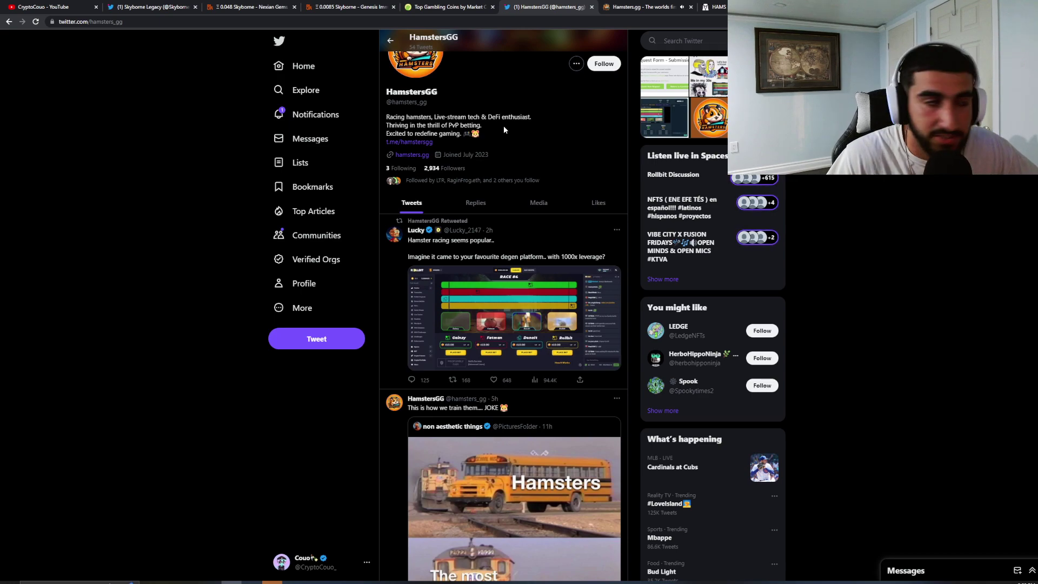
{"action": "left_click", "coordinate": [506, 299]}
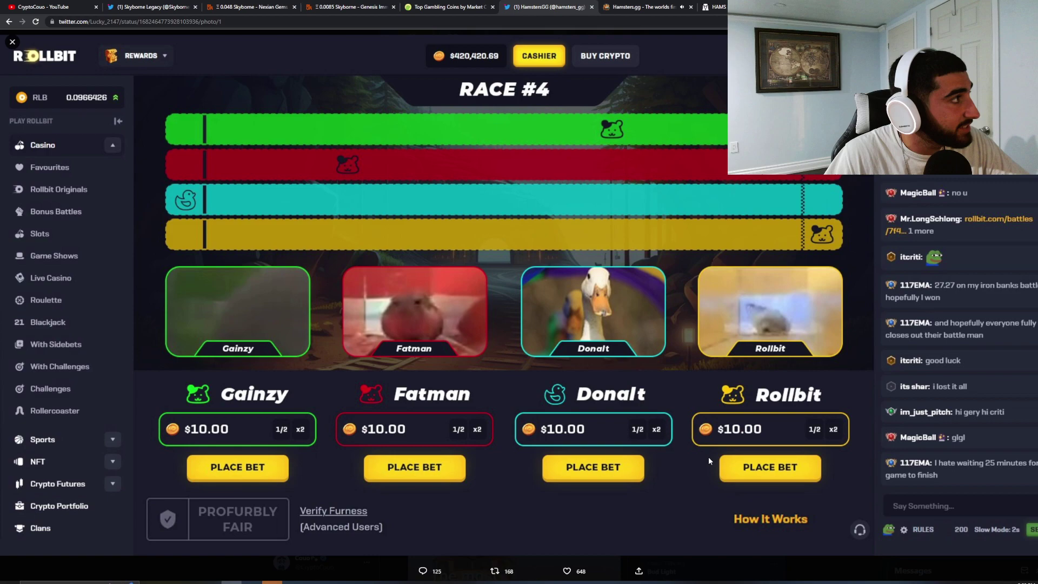
{"action": "left_click", "coordinate": [8, 21]}
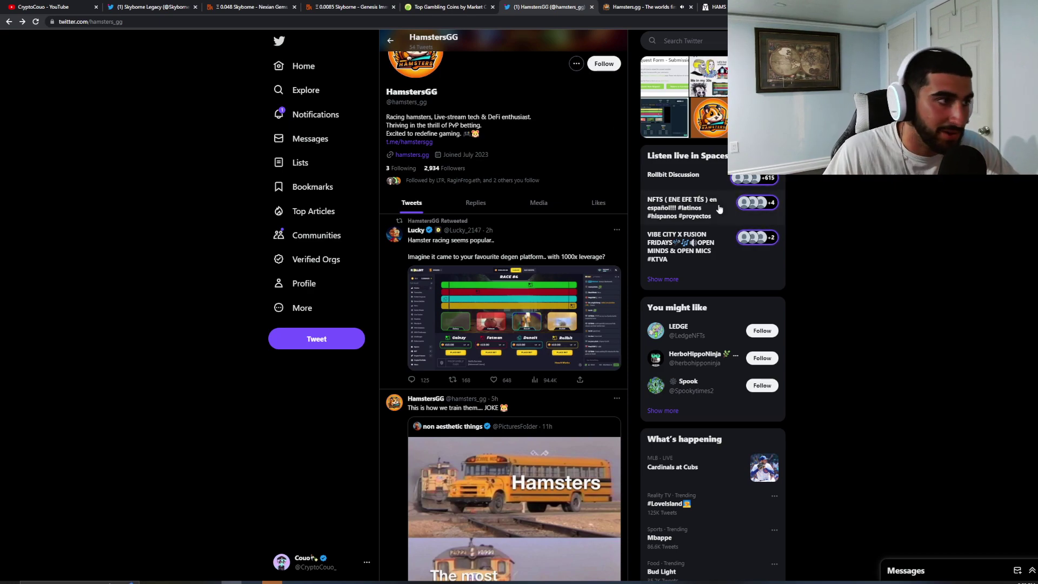
{"action": "scroll", "coordinate": [510, 120], "scroll_direction": "down", "scroll_amount": 3}
{"action": "scroll", "coordinate": [509, 121], "scroll_direction": "up", "scroll_amount": 5}
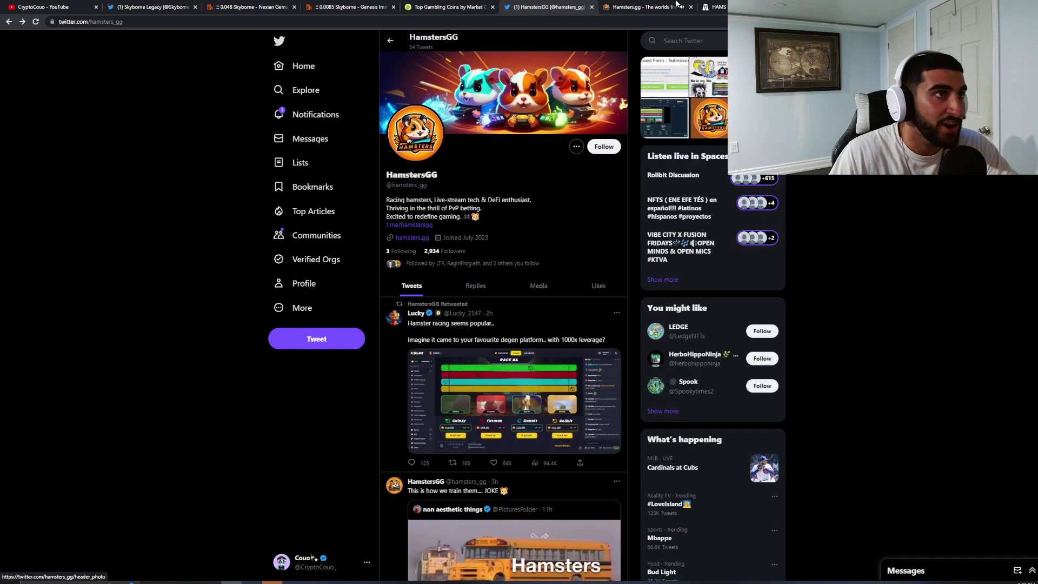
{"action": "left_click", "coordinate": [648, 7]}
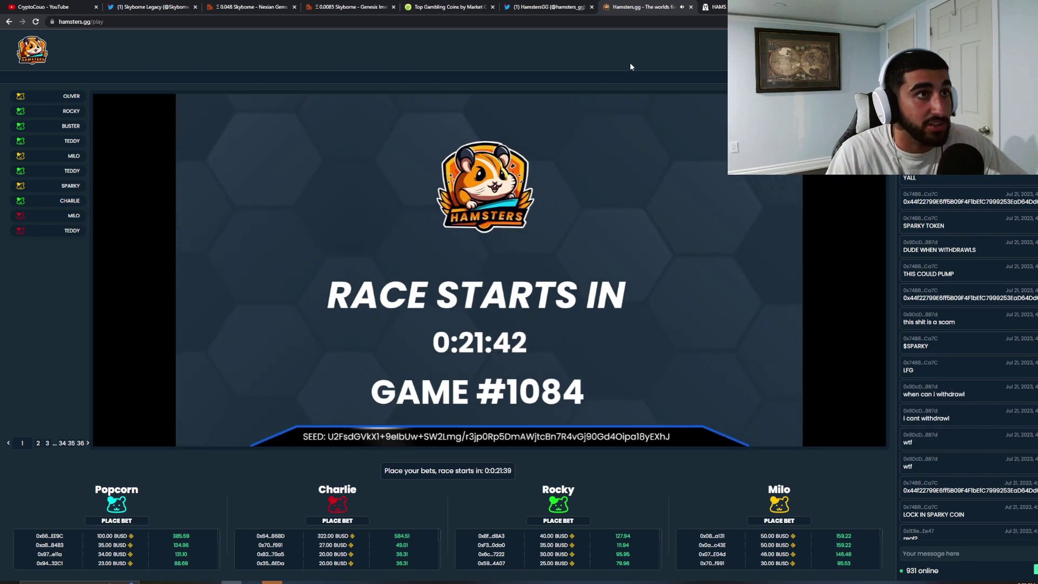
Step: Switch to the DEX Screener HAMS/WETH Uniswap chart with recent trades
{"action": "left_click", "coordinate": [716, 8]}
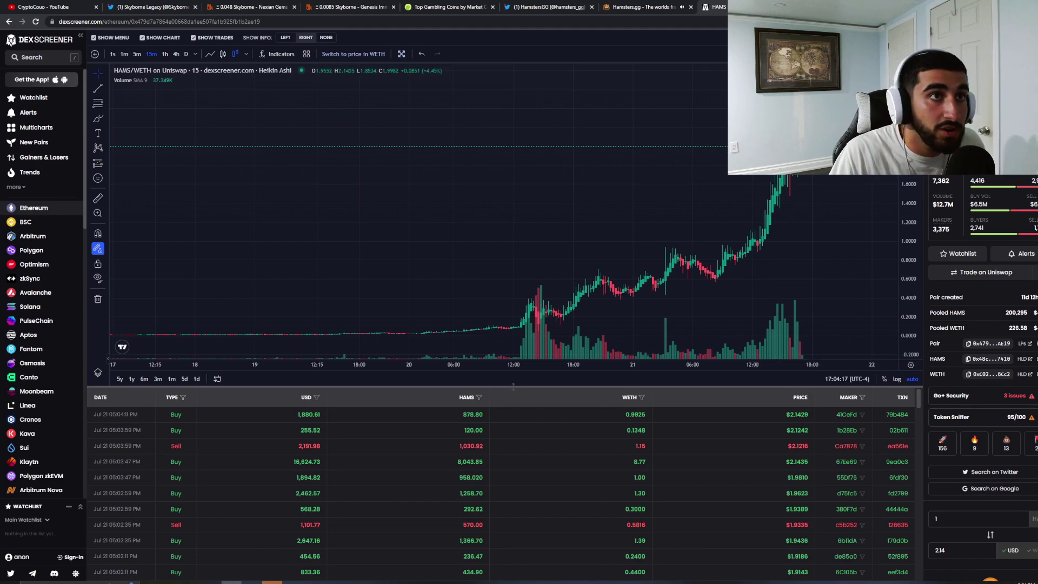
Step: Switch to NFTGo's Market Overview, showing market sentiment at 17 Cold
{"action": "key", "text": "ctrl+Tab"}
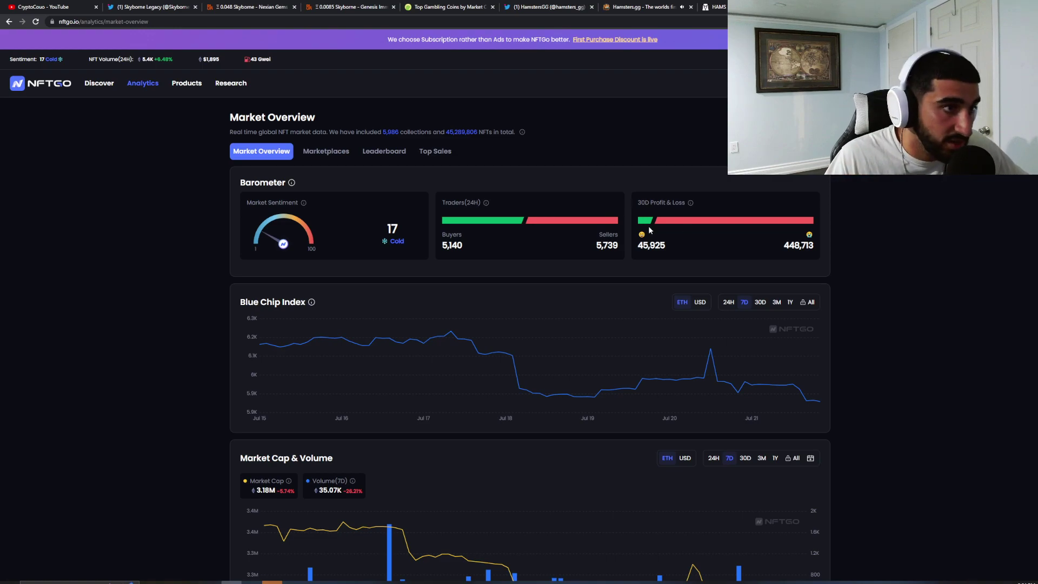
{"action": "scroll", "coordinate": [798, 252], "scroll_direction": "down", "scroll_amount": 2}
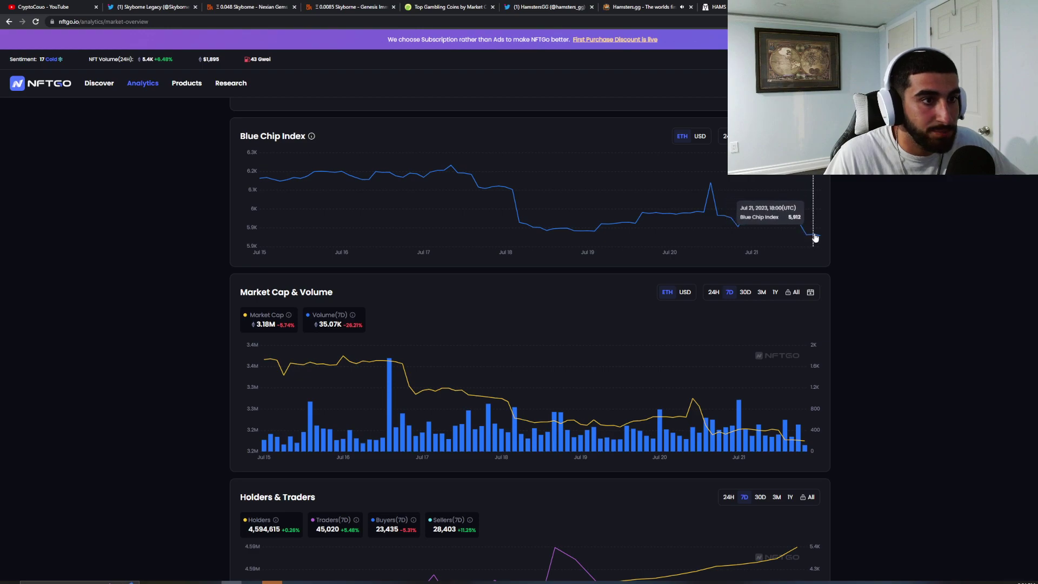
{"action": "scroll", "coordinate": [804, 234], "scroll_direction": "down", "scroll_amount": 2}
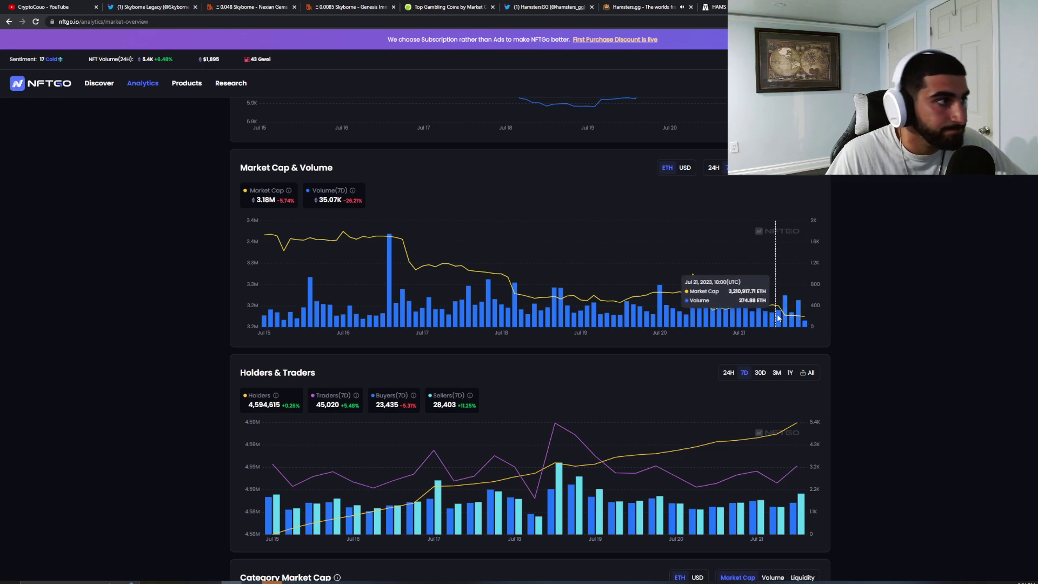
Step: Set NFTGo's Market Cap & Volume chart to a 30D range in USD
{"action": "left_click", "coordinate": [740, 168]}
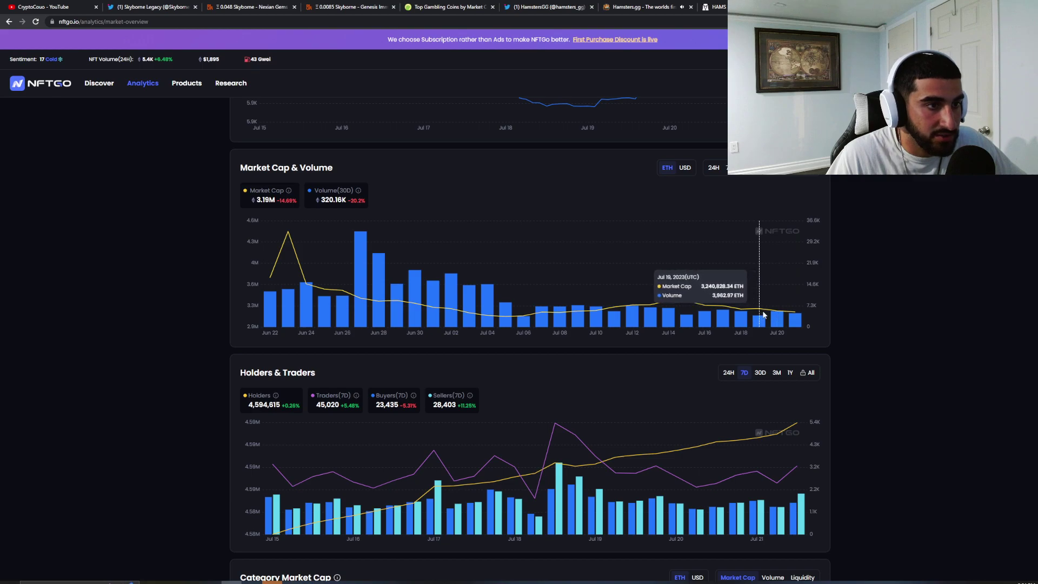
{"action": "left_click", "coordinate": [683, 168]}
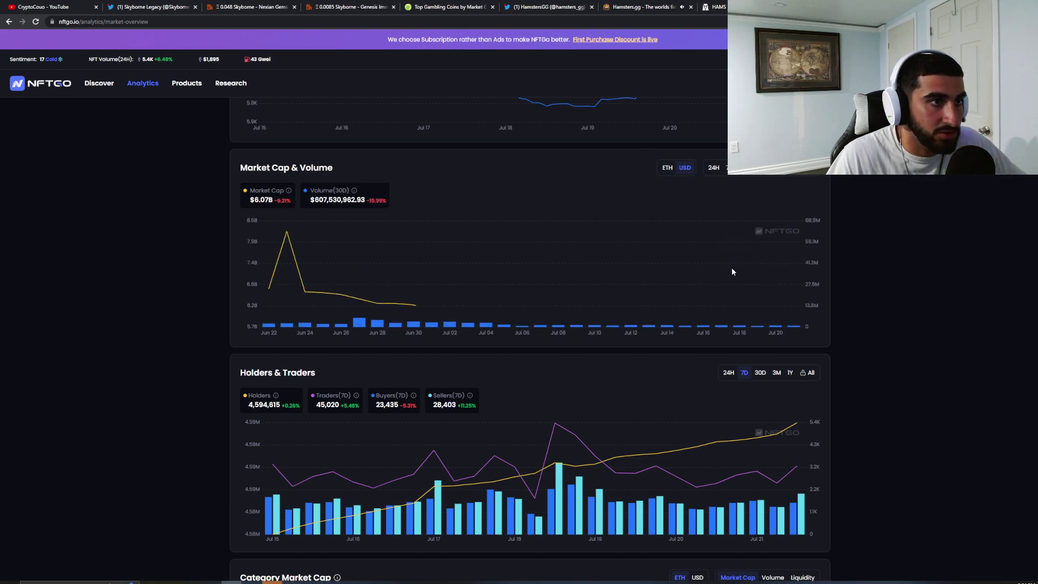
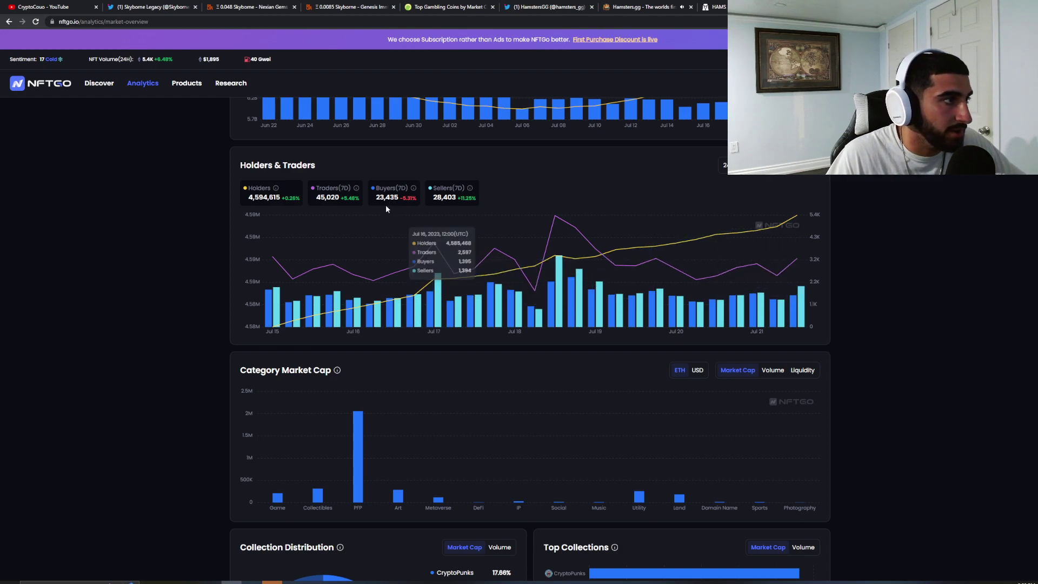
{"action": "scroll", "coordinate": [764, 282], "scroll_direction": "down", "scroll_amount": 5}
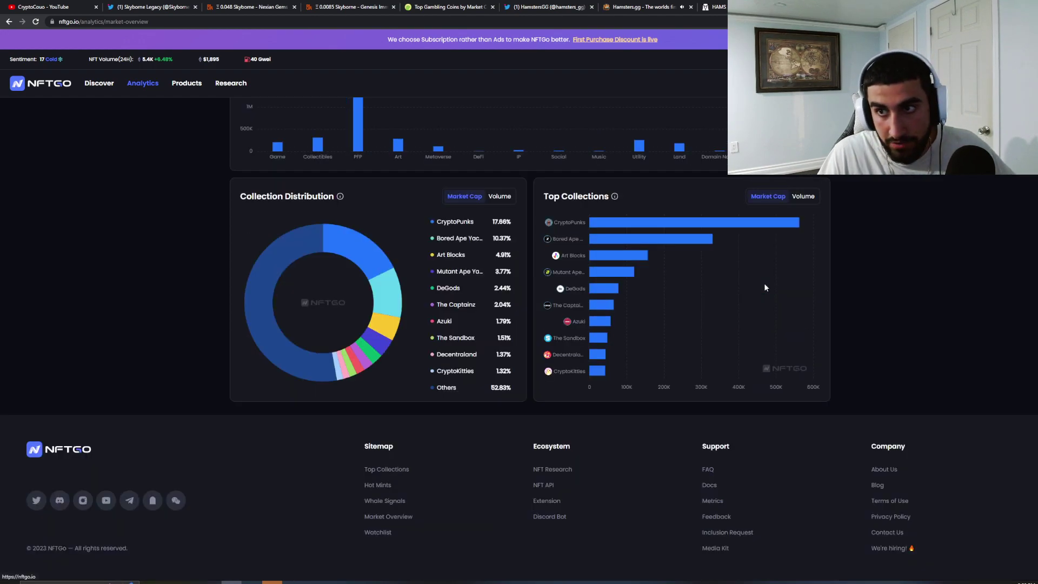
{"action": "scroll", "coordinate": [693, 243], "scroll_direction": "up", "scroll_amount": 6}
{"action": "scroll", "coordinate": [691, 243], "scroll_direction": "down", "scroll_amount": 3}
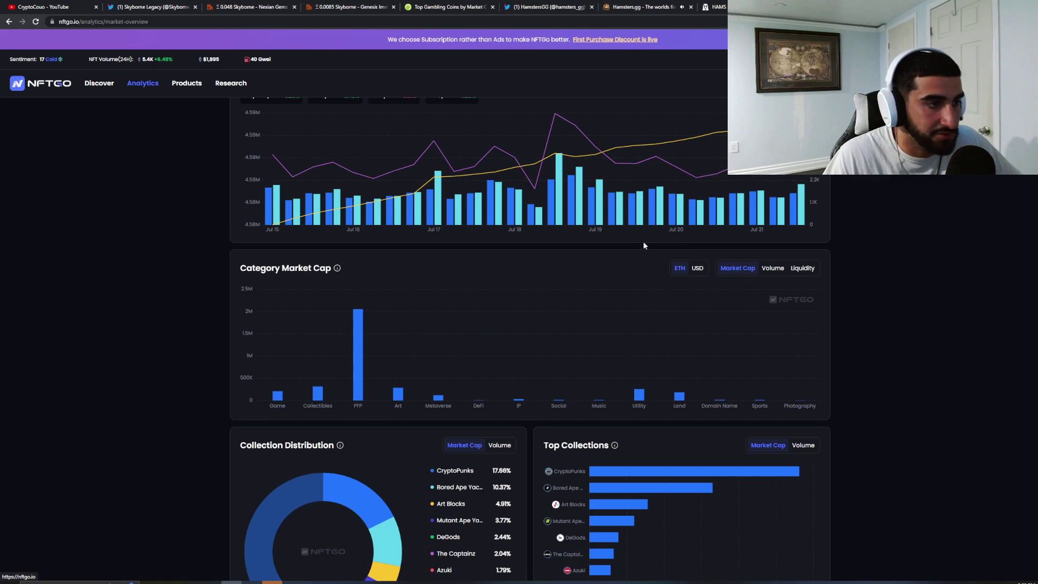
{"action": "scroll", "coordinate": [520, 325], "scroll_direction": "down", "scroll_amount": 4}
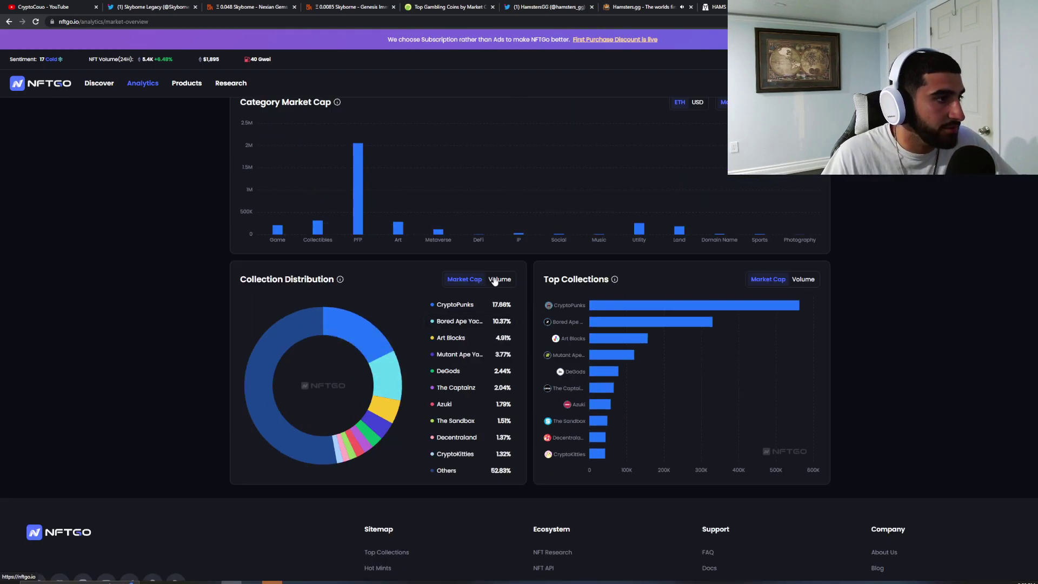
Step: Switch Collection Distribution to 7-day volume shares, led by Bored Ape Yacht Club
{"action": "left_click", "coordinate": [500, 279]}
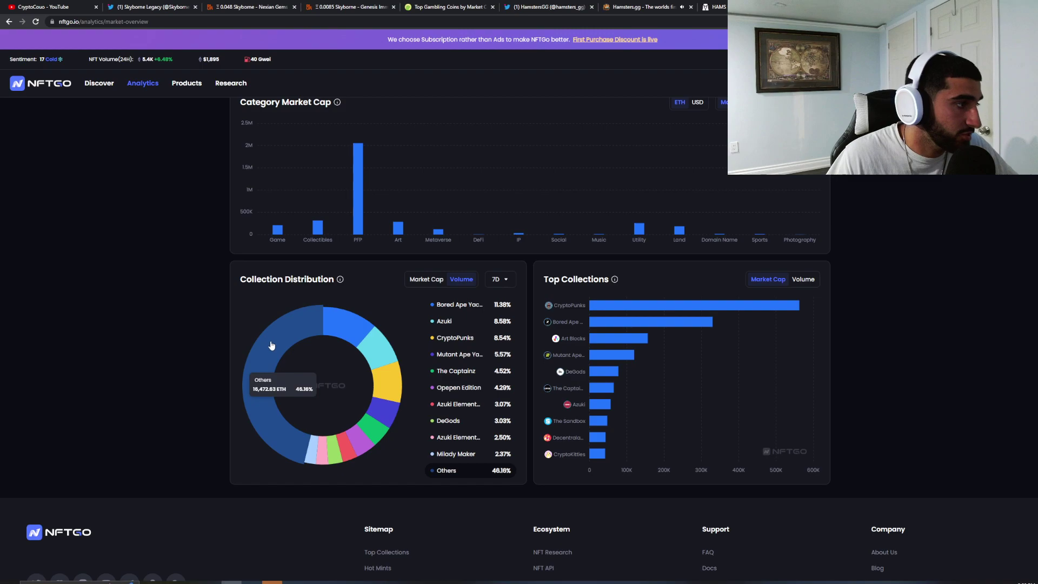
{"action": "mouse_move", "coordinate": [651, 322]}
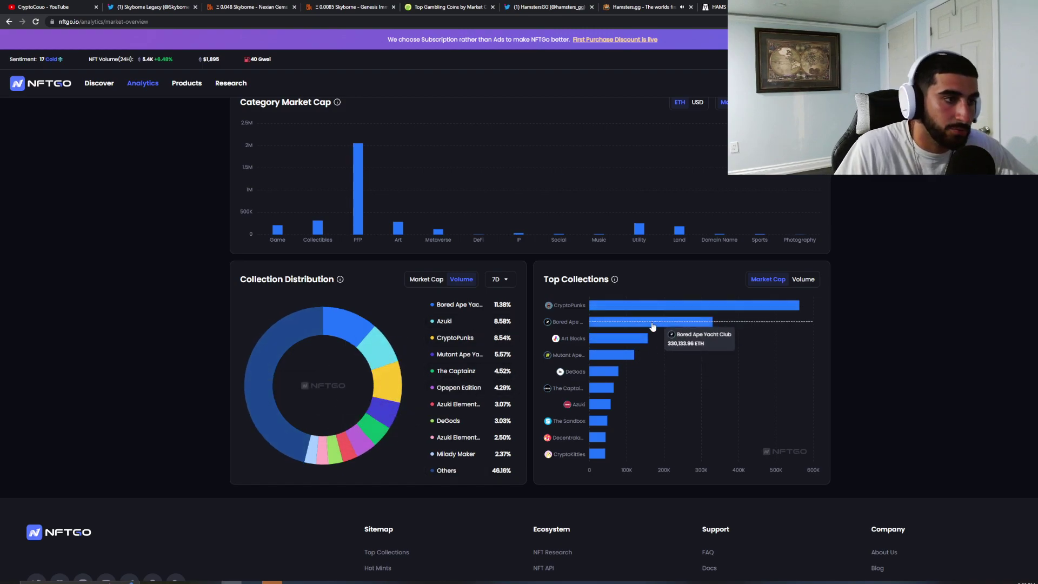
{"action": "scroll", "coordinate": [527, 329], "scroll_direction": "up", "scroll_amount": 5}
{"action": "scroll", "coordinate": [552, 320], "scroll_direction": "up", "scroll_amount": 5}
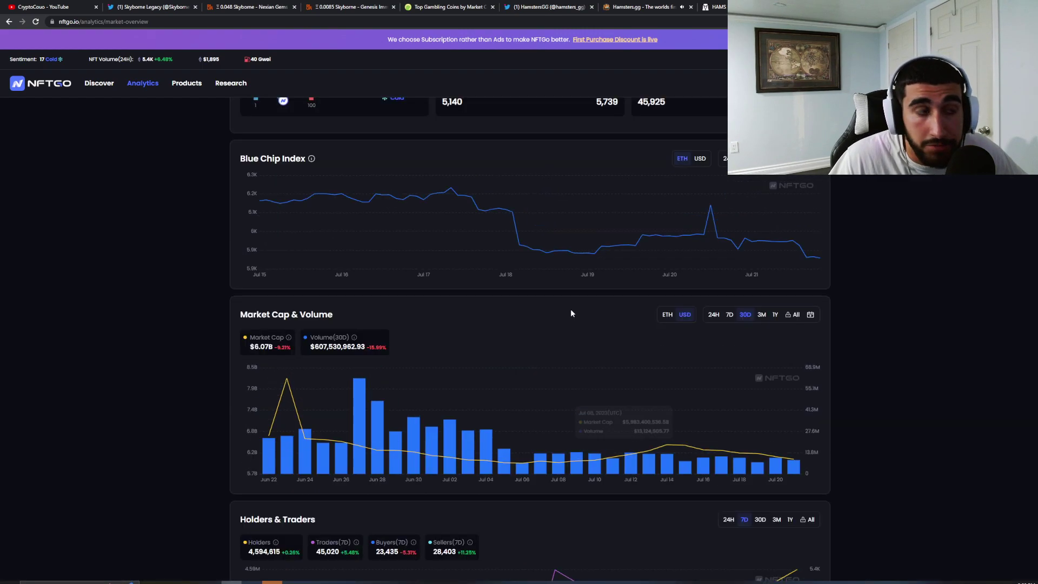